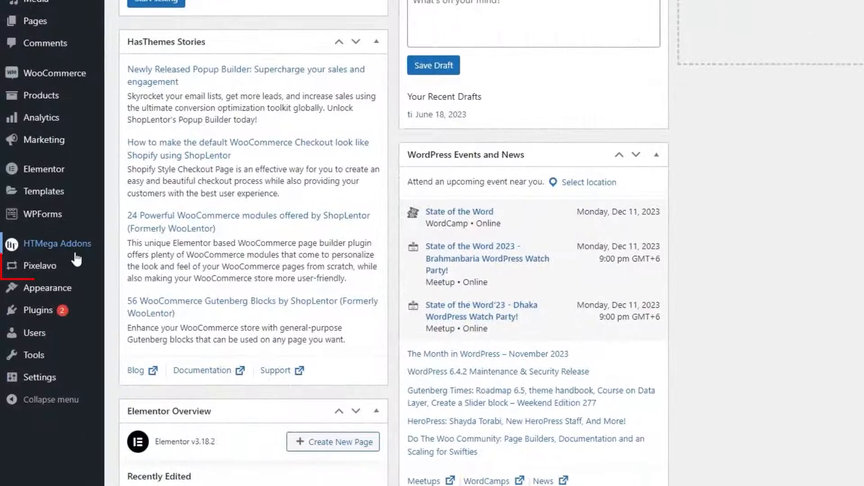
Start a new custom event in Pixelavo and name it "Page Visit".
mouse_move(50, 327)
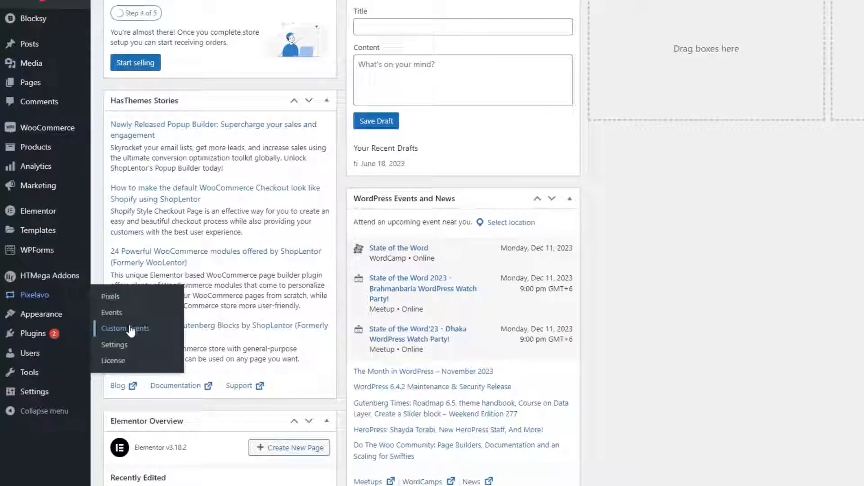
click(151, 306)
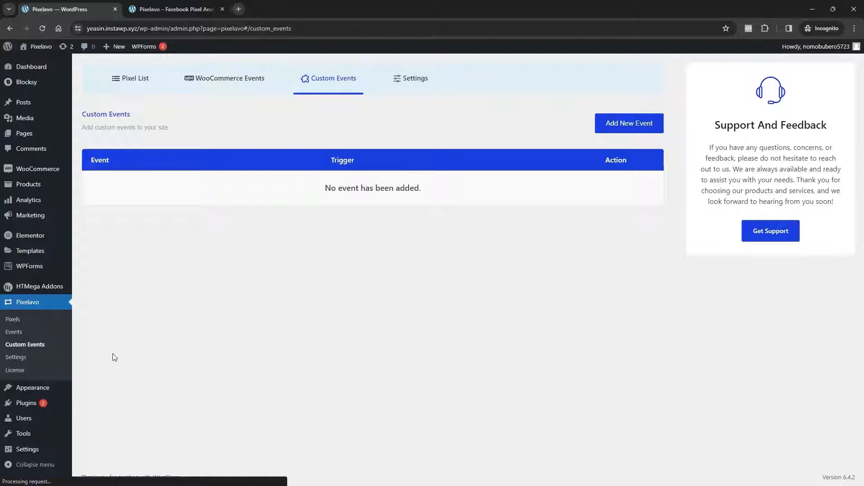
click(617, 127)
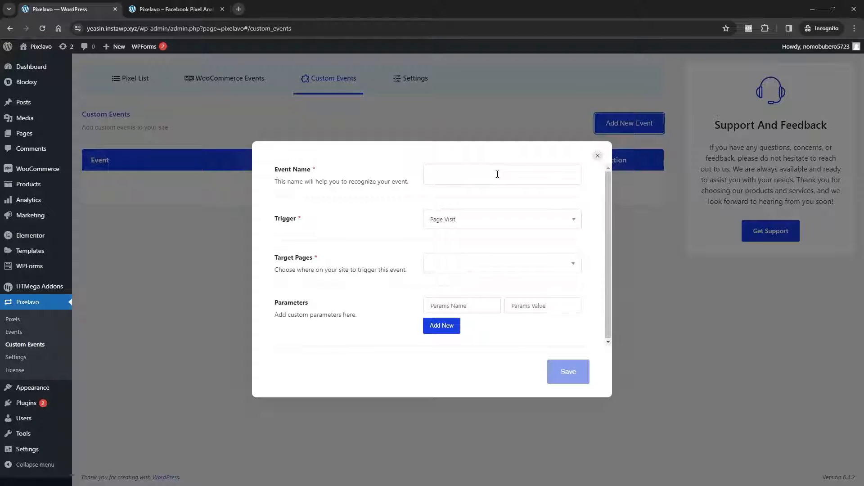
click(462, 175)
text(Page)
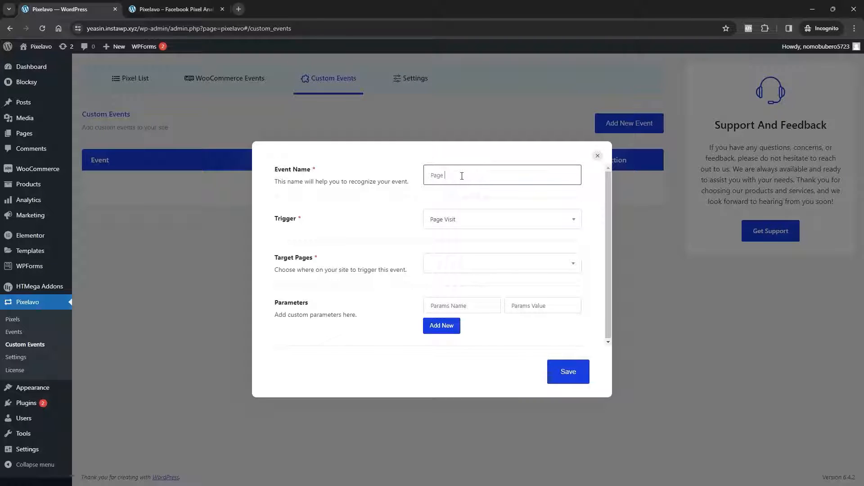
text( Visit)
Set the event's trigger to Page Visit and its target page to "Page - Sample Page".
click(447, 221)
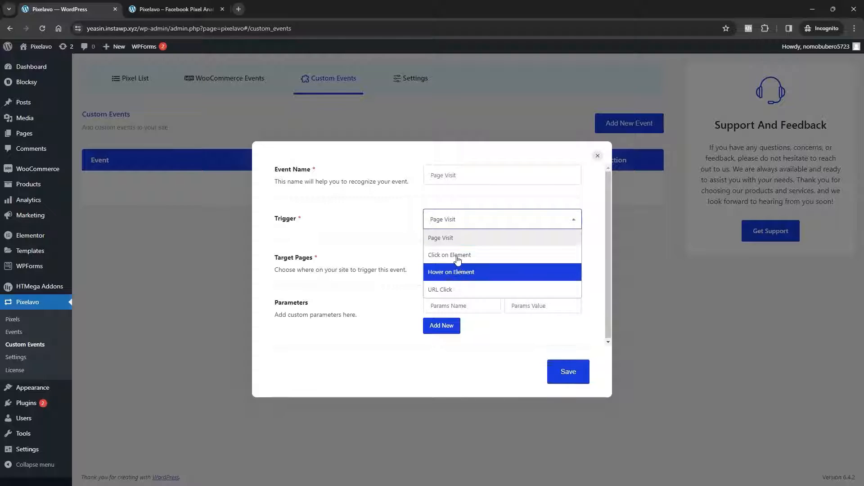
click(451, 237)
click(452, 260)
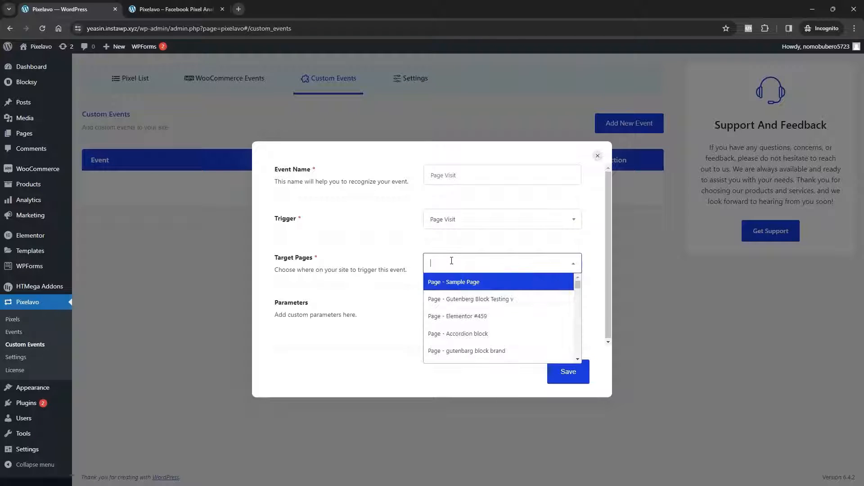
click(444, 284)
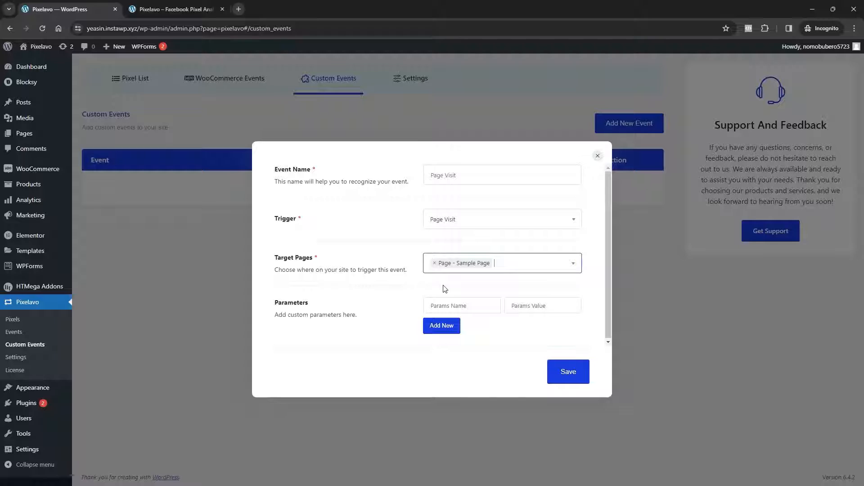
Add the event parameters name with the value "Sample Page Visit" and value with 9.99.
click(448, 305)
text(name)
key(Tab)
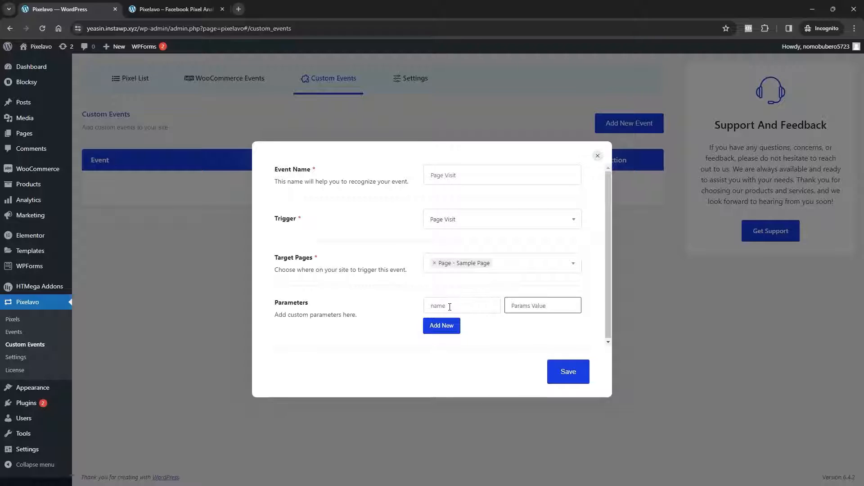
text(Sample Page Visit)
click(443, 327)
click(446, 318)
text(value)
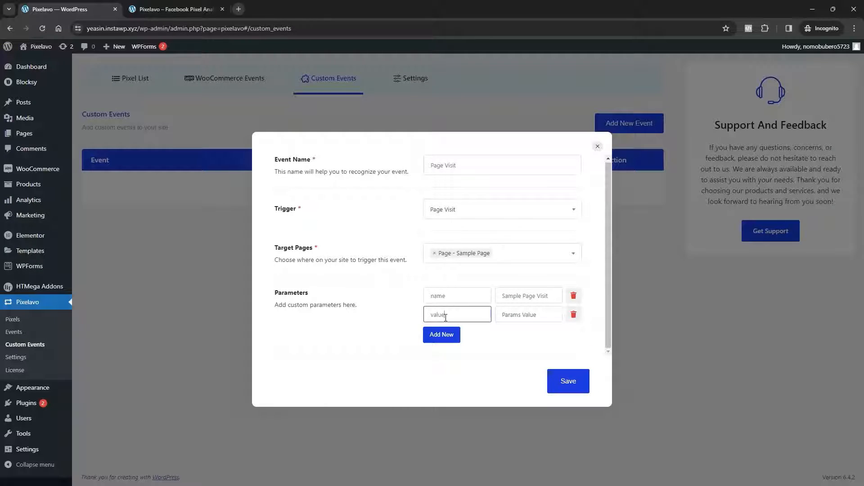
key(Tab)
text(9.99)
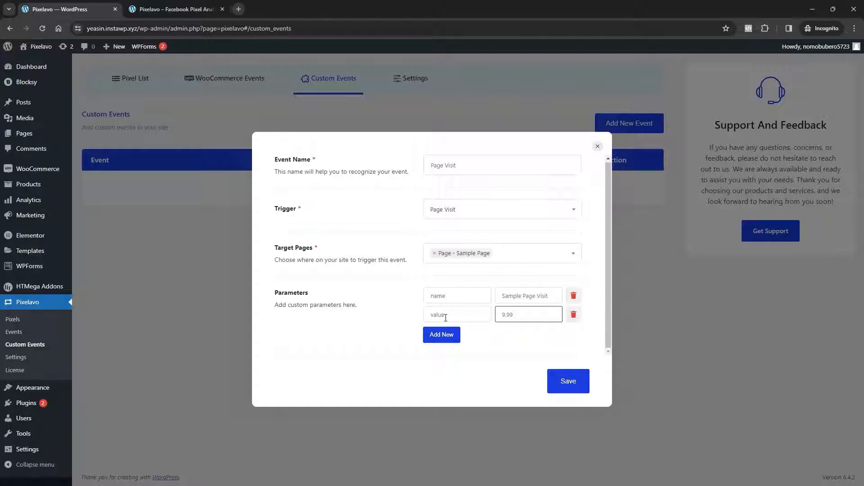
Add a currency parameter set to USD, save the Page Visit event and close its form.
click(444, 337)
click(442, 324)
text(curr)
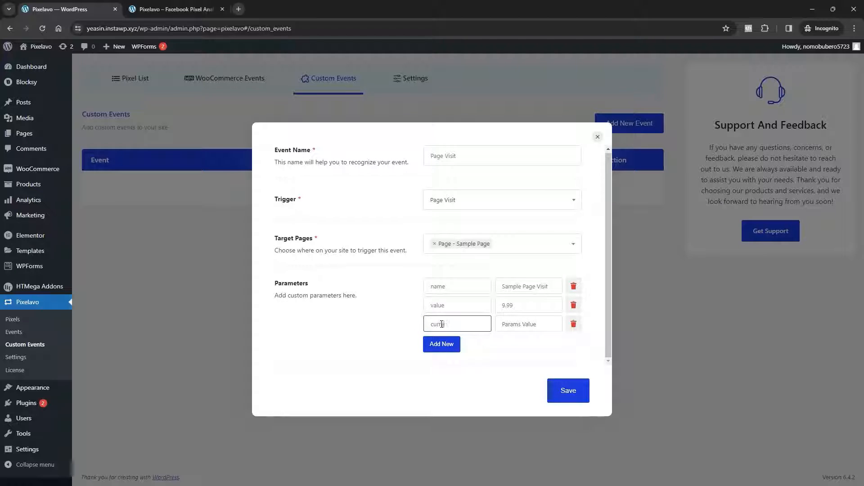
text(ency)
key(Tab)
text(USD)
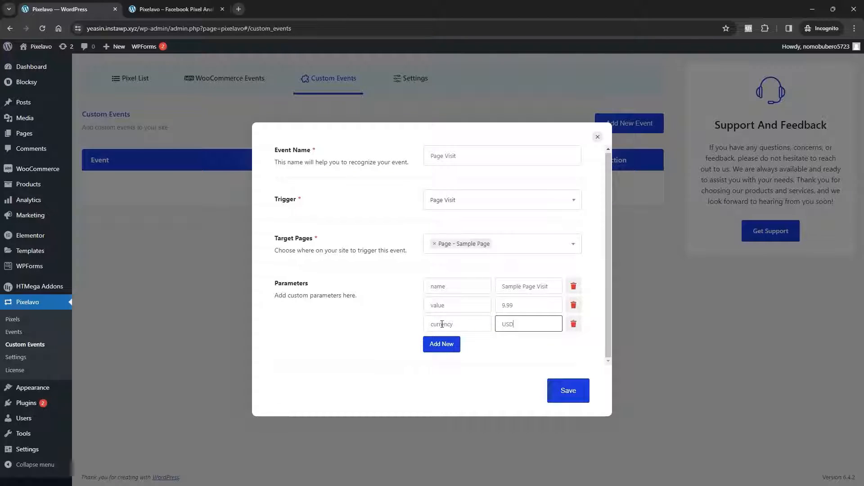
click(554, 393)
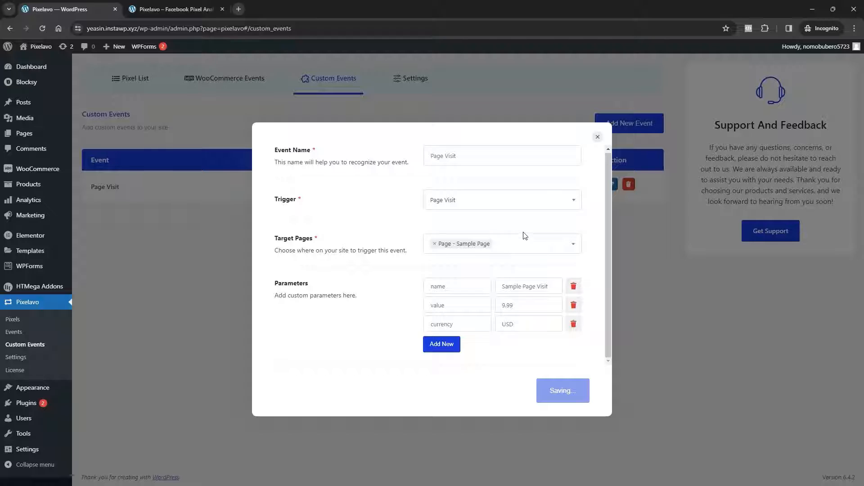
click(597, 137)
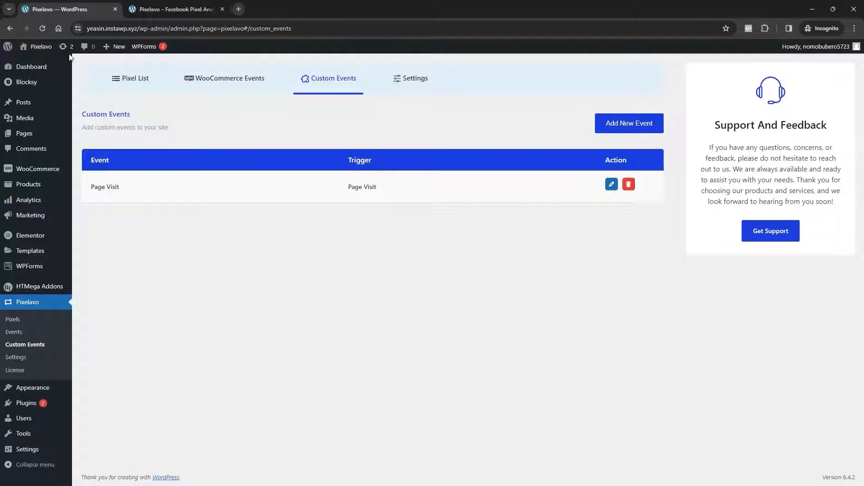
Visit the storefront's Sample Page and examine the Page Visit event's custom parameters in Meta Pixel Helper.
click(175, 9)
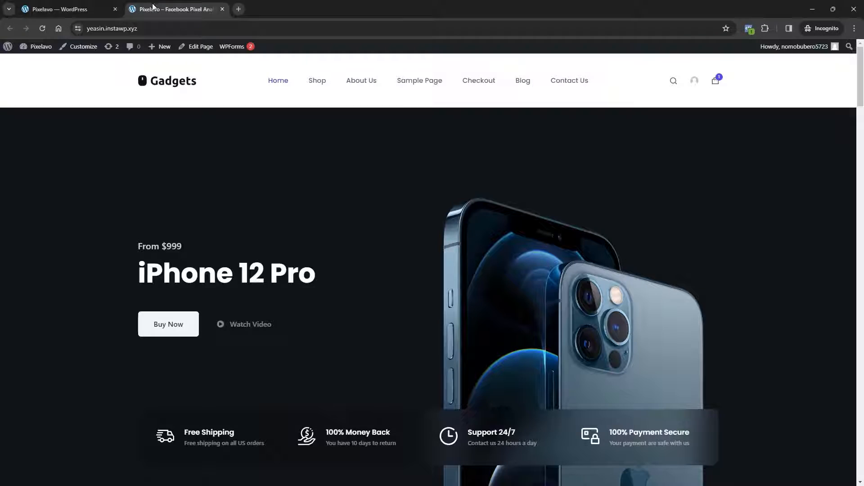
click(423, 82)
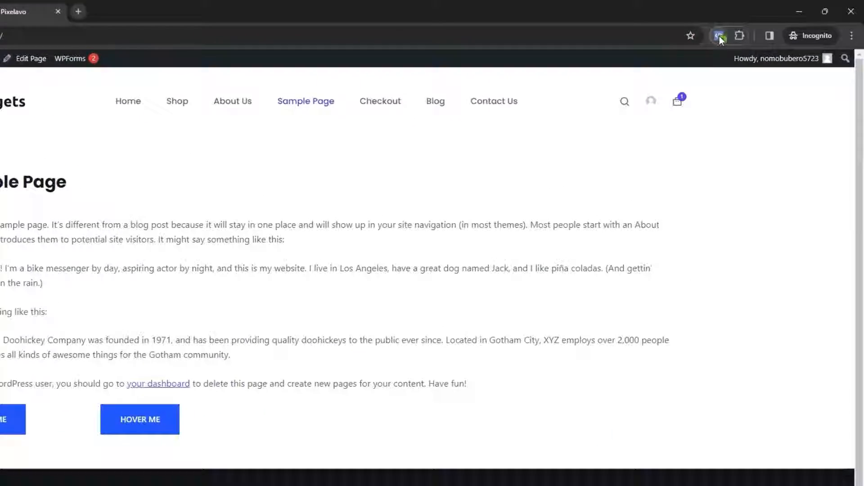
click(749, 28)
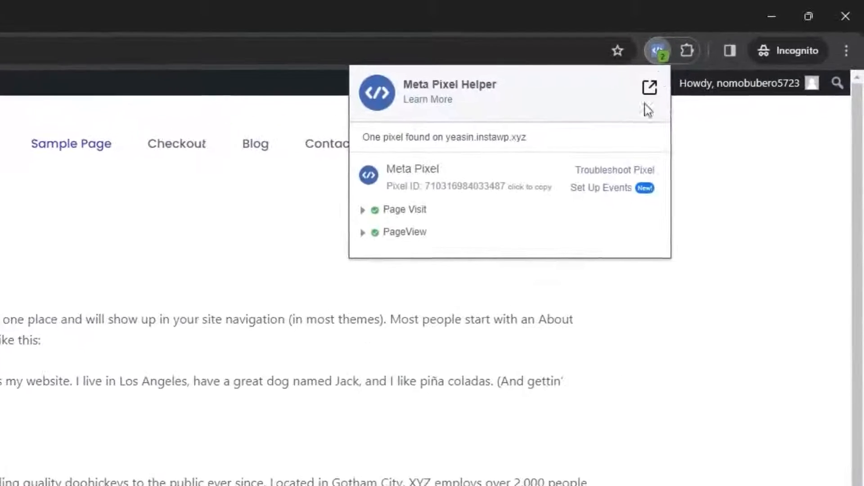
click(366, 212)
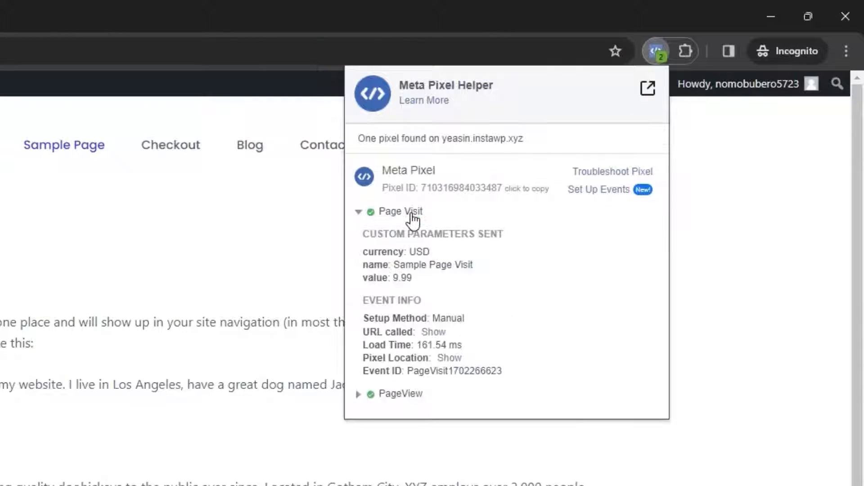
drag(427, 264, 502, 265)
click(503, 269)
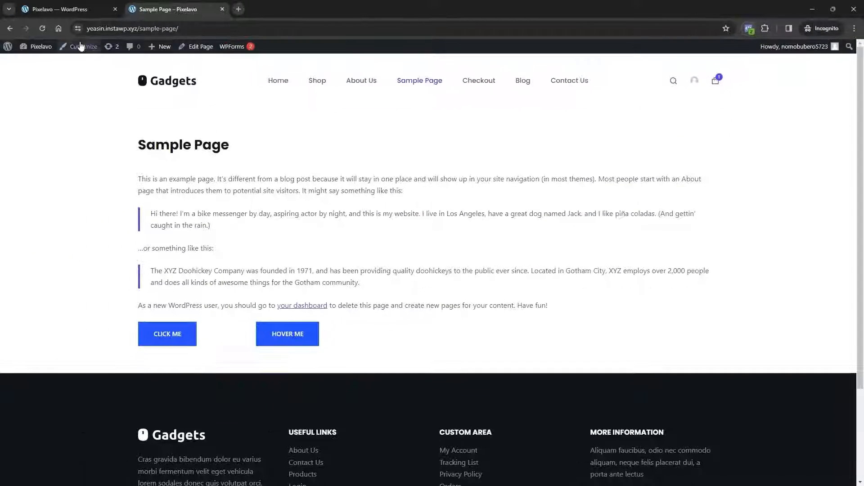
Back in Pixelavo's custom events, start another event named "Button Click" with the trigger Click on Element.
click(59, 9)
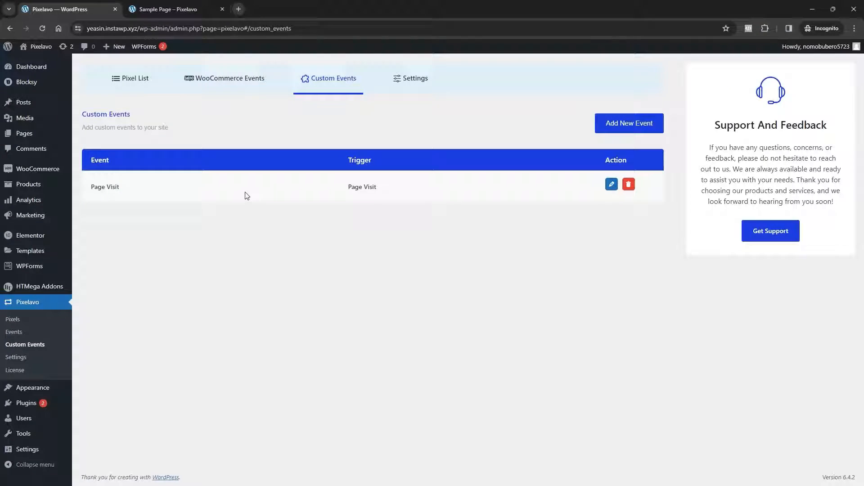
click(642, 128)
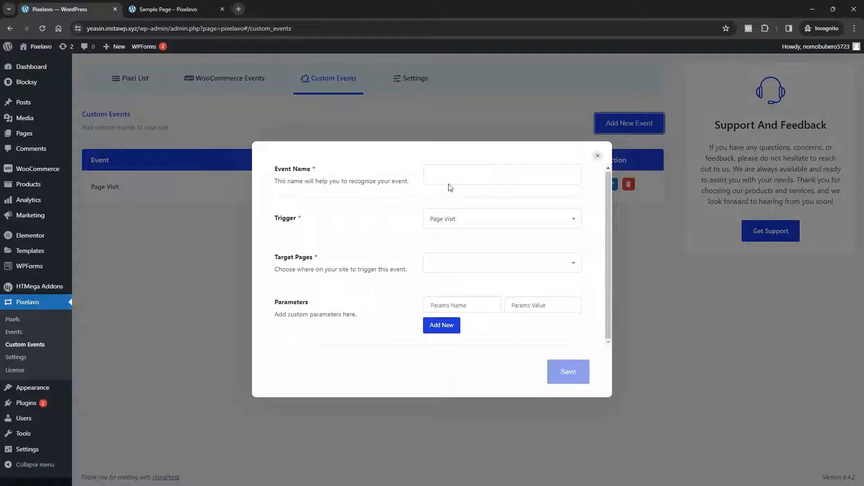
click(452, 175)
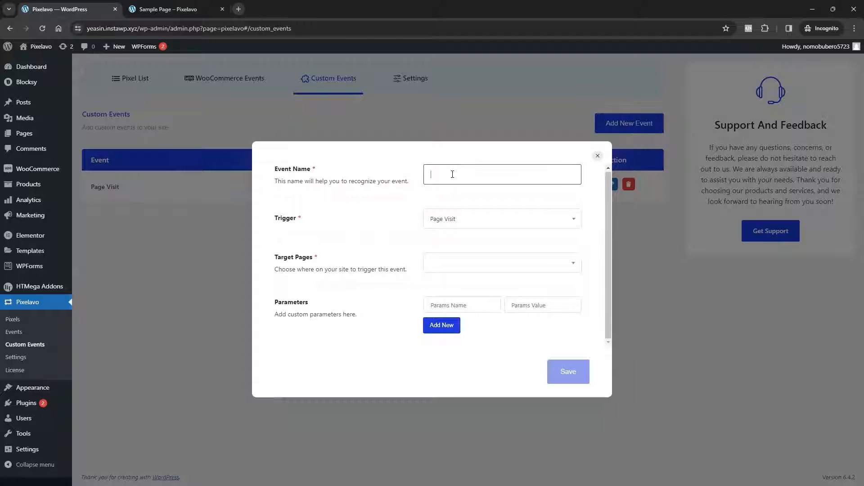
text(Button C)
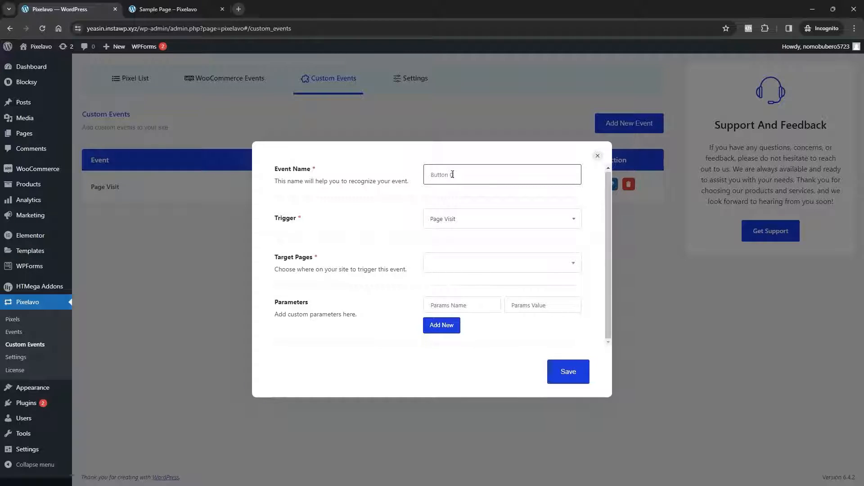
text(lick)
click(465, 220)
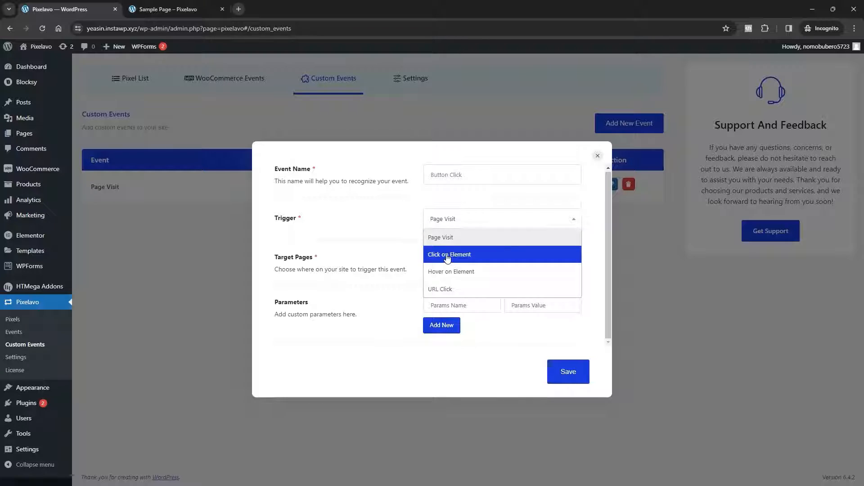
click(447, 255)
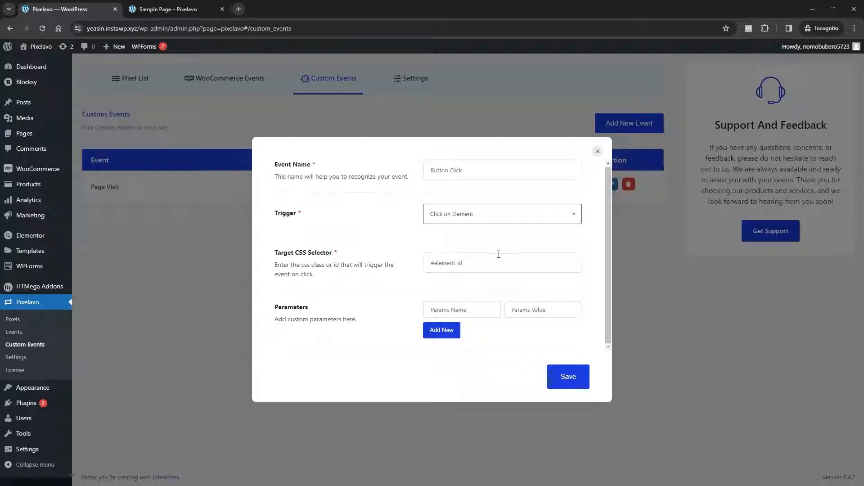
Inspect the CLICK ME button on the Sample Page and use its class as the target CSS selector: .htmega-block-c4e75176-43c3-460e-8f85-807fbbedd8cb.
click(450, 267)
click(191, 11)
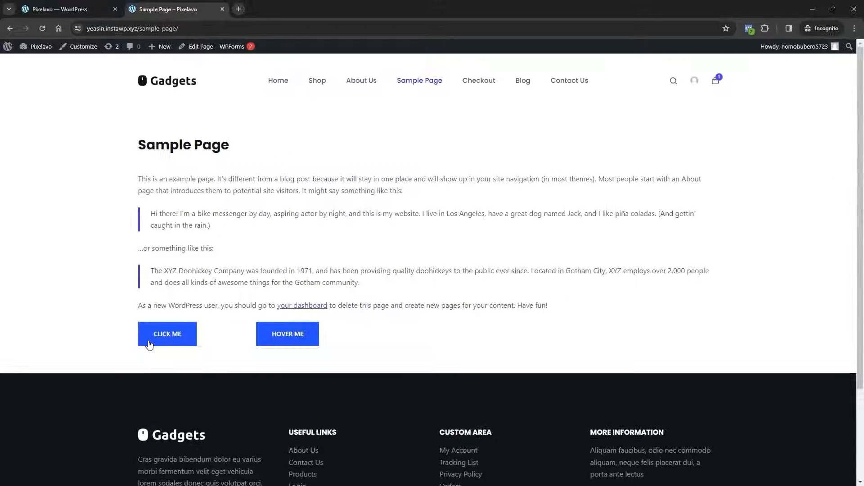
right_click(173, 335)
click(191, 320)
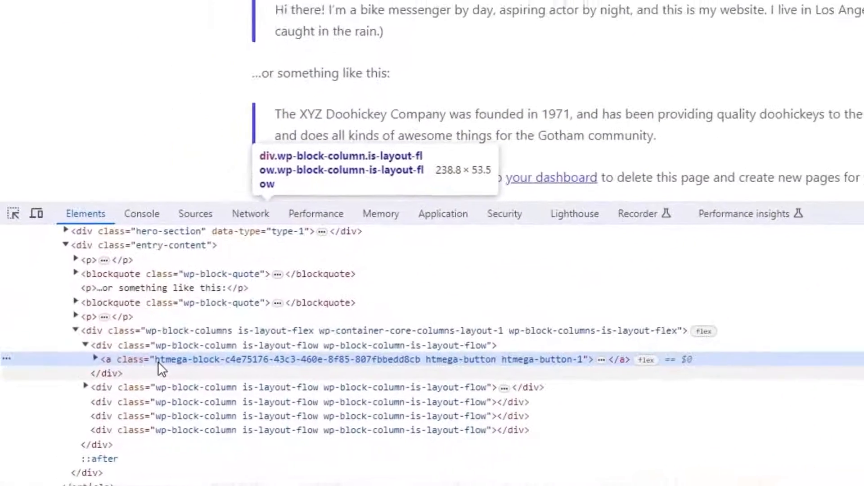
key(Right)
double_click(159, 359)
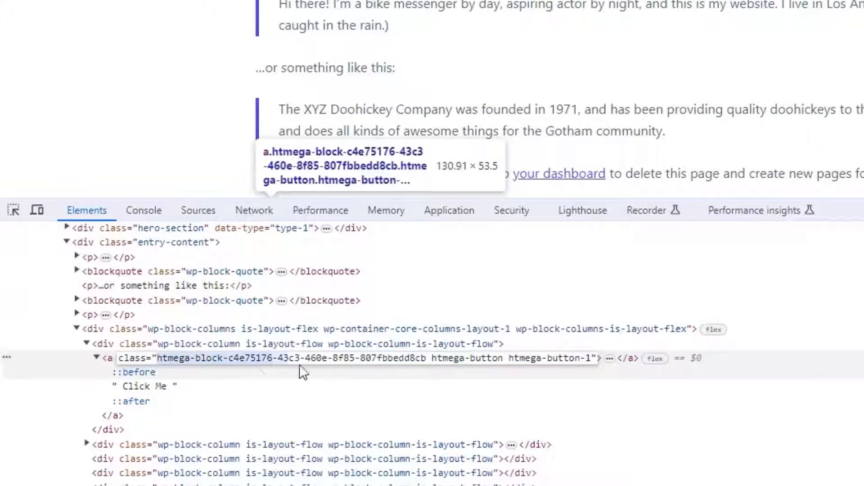
key(ctrl+c)
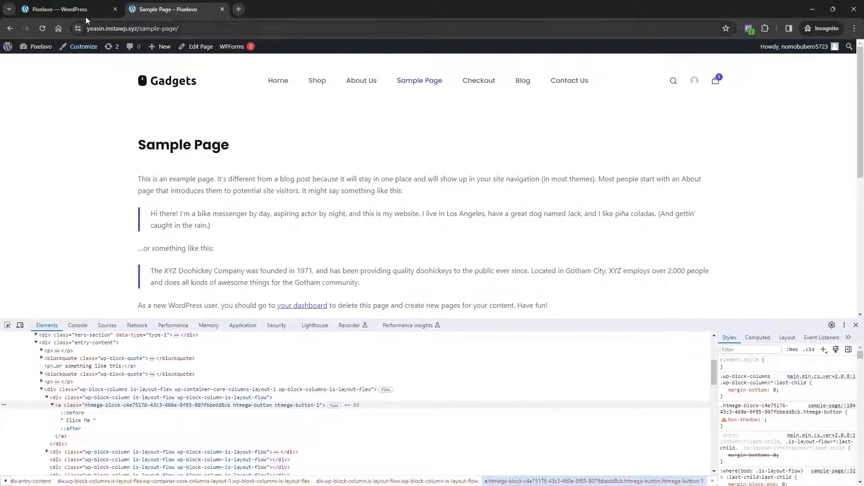
click(83, 10)
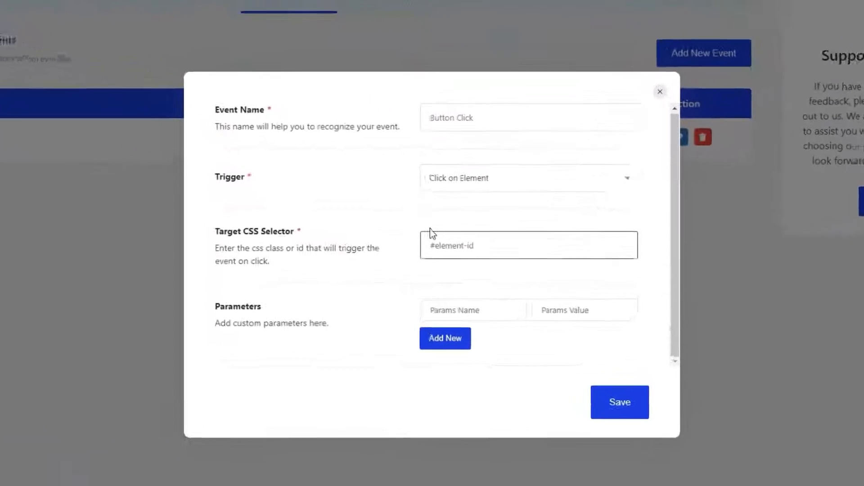
key(ctrl+v)
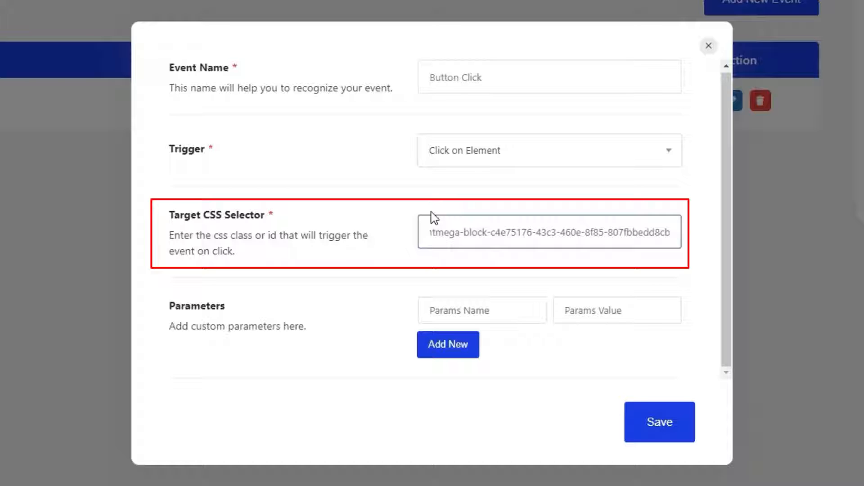
Add the Button Click event's parameters name with the value "Button Click" and value with 11.99.
click(490, 311)
text(name)
key(Tab)
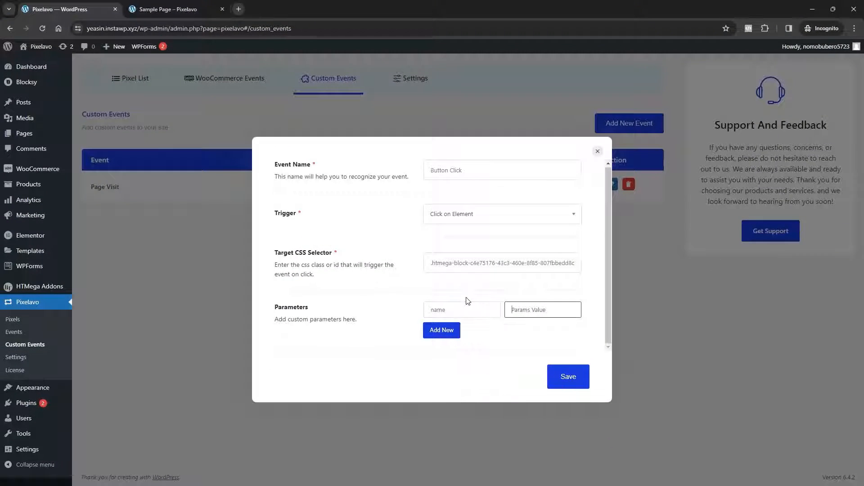
text(Button Click)
click(448, 334)
click(447, 321)
text(value)
key(Tab)
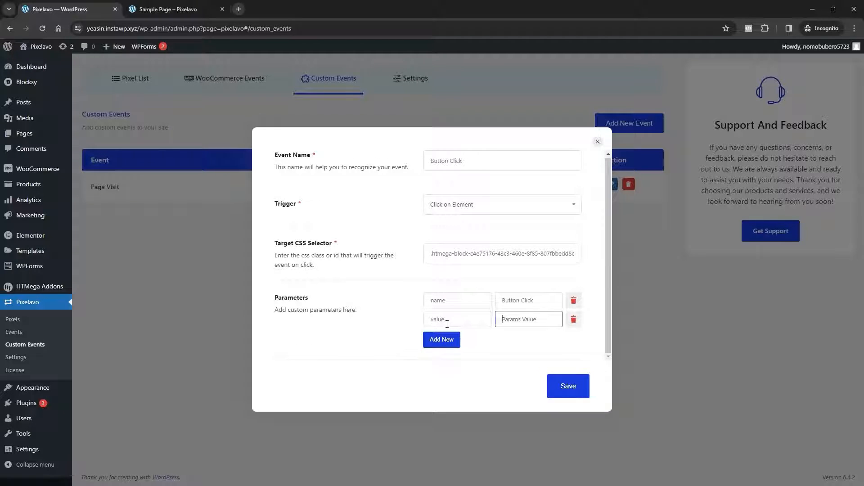
text(11.99)
Add a third parameter, currency, with the value EUR to the Button Click event.
click(441, 340)
click(441, 331)
text(cu)
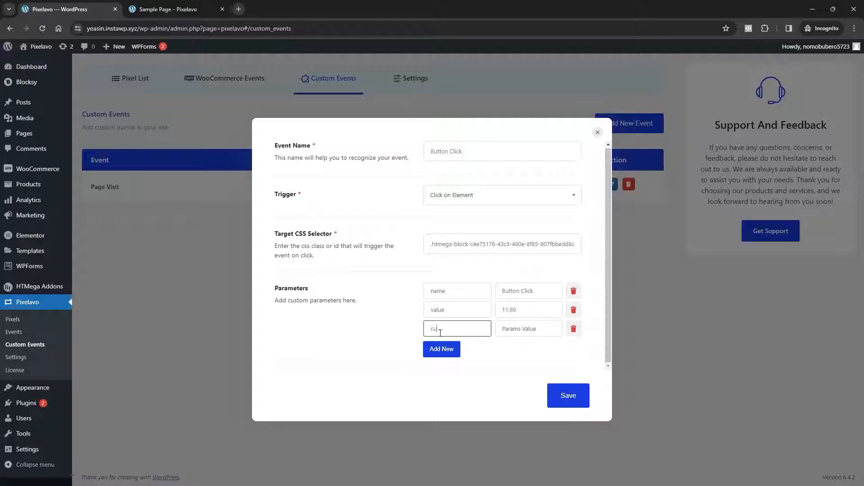
text(rrency)
key(Tab)
text(EUR)
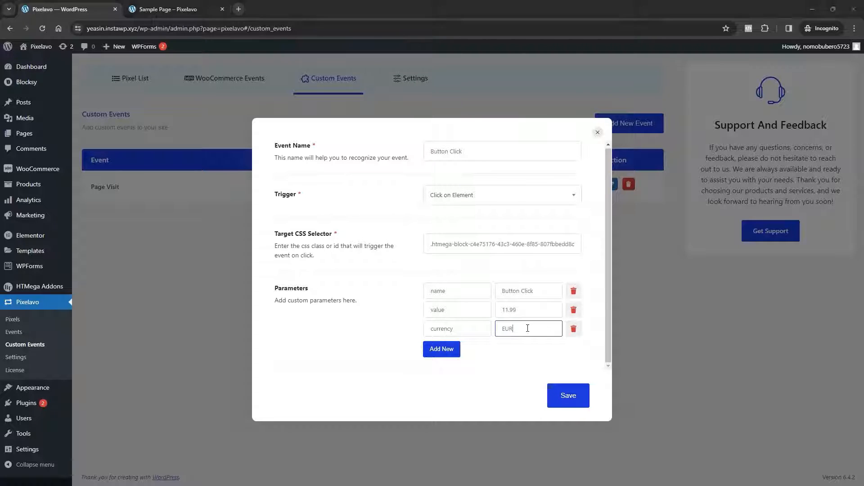
Save the Button Click event, close its dialog and reload the Sample Page.
click(572, 400)
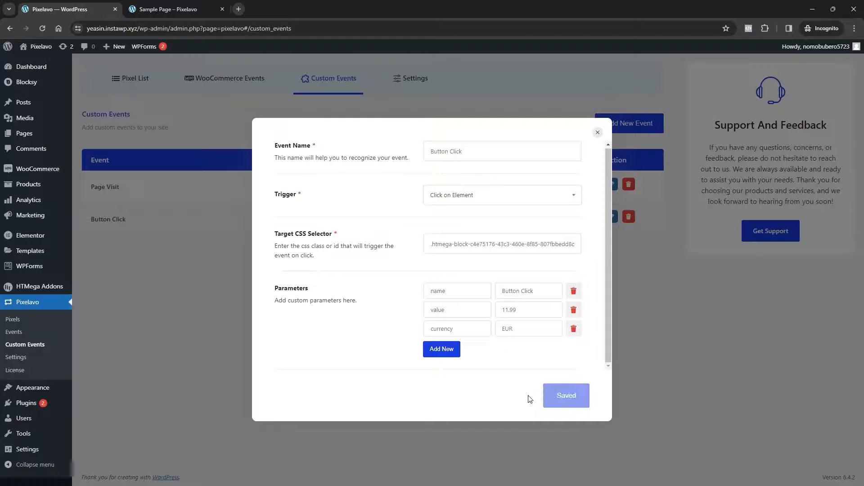
click(598, 133)
click(167, 9)
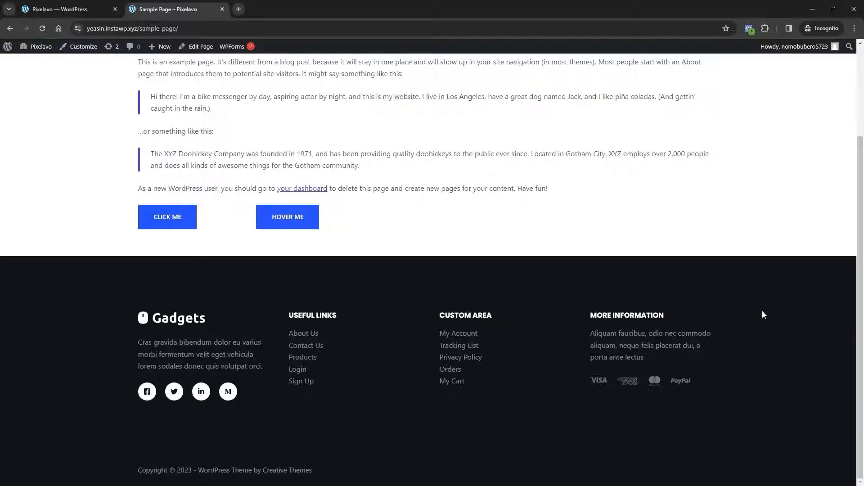
click(42, 28)
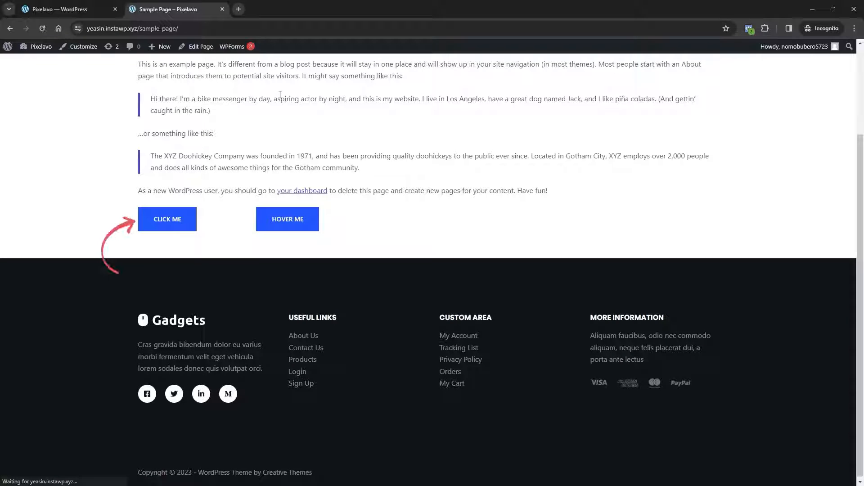
Activate the CLICK ME button on the Sample Page and check the Button Click event's sent parameters in Meta Pixel Helper.
click(178, 221)
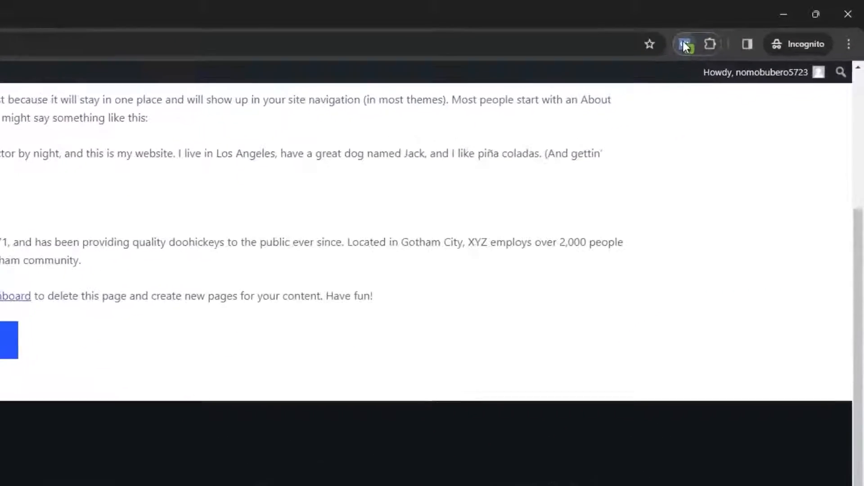
click(736, 32)
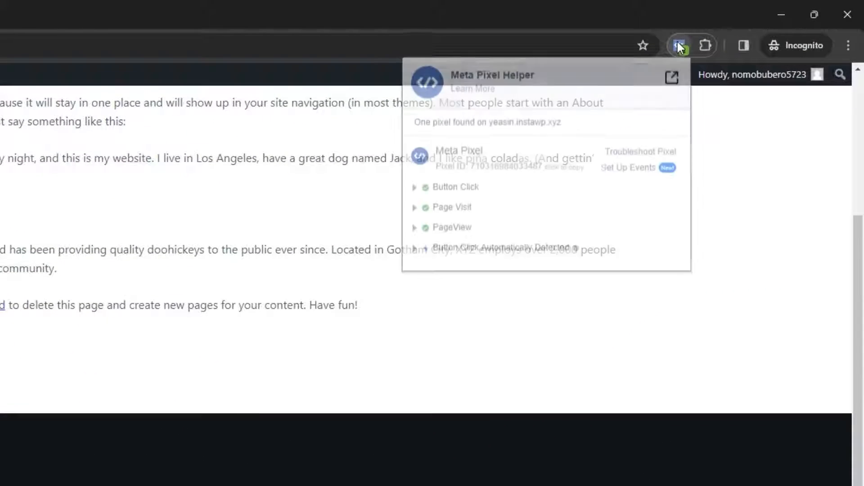
click(414, 191)
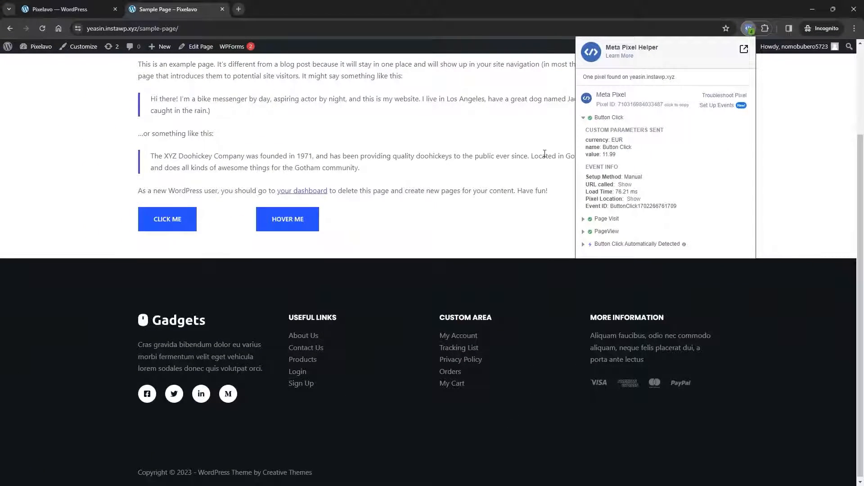
click(545, 154)
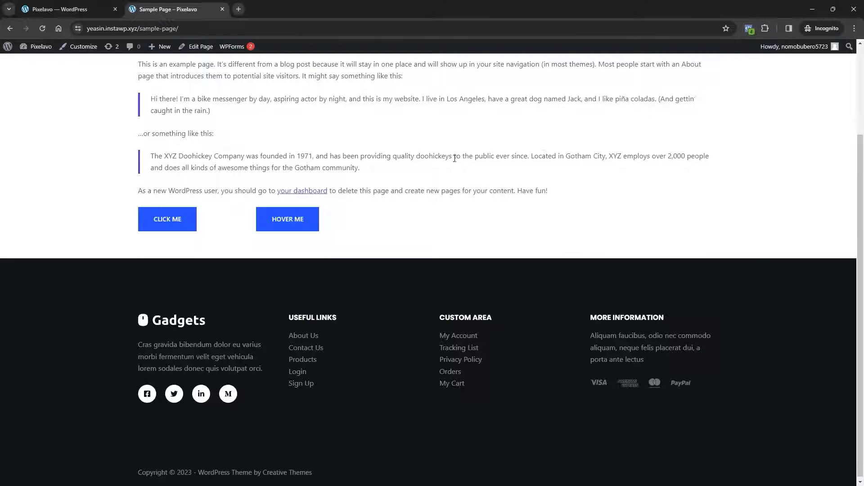
Back in Pixelavo's custom events, start a new event named "Button Hover" with the trigger Hover on Element.
click(58, 11)
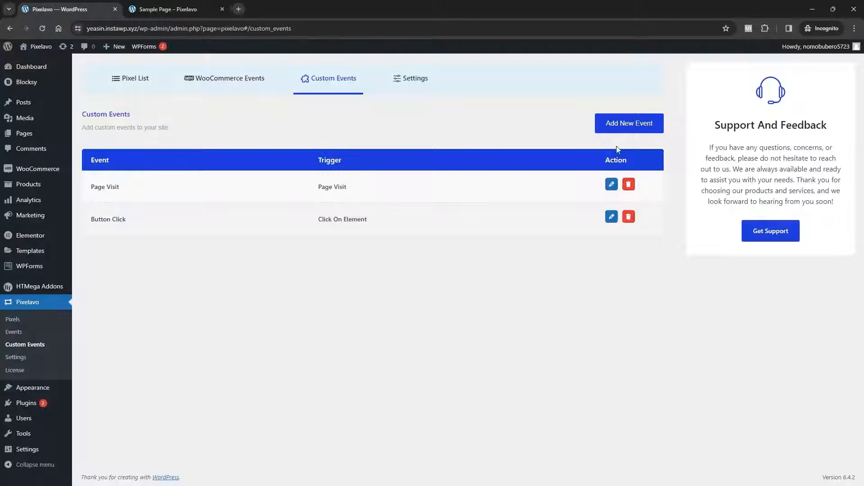
click(618, 119)
click(455, 174)
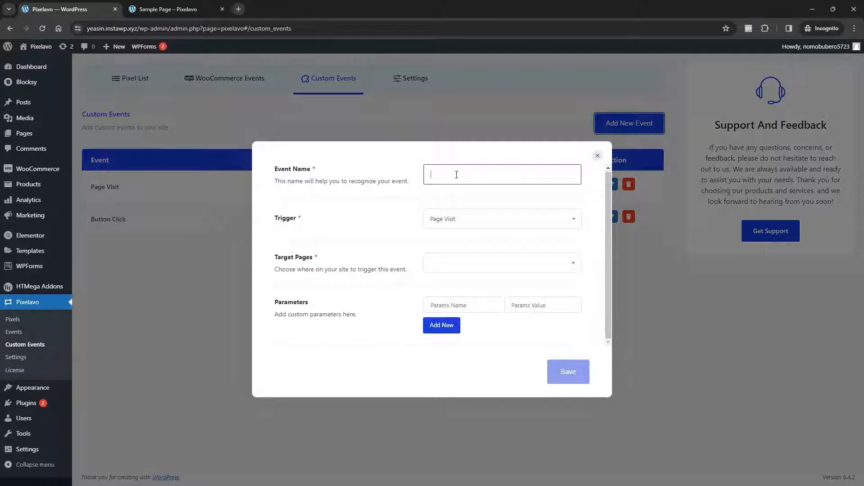
text(Butt)
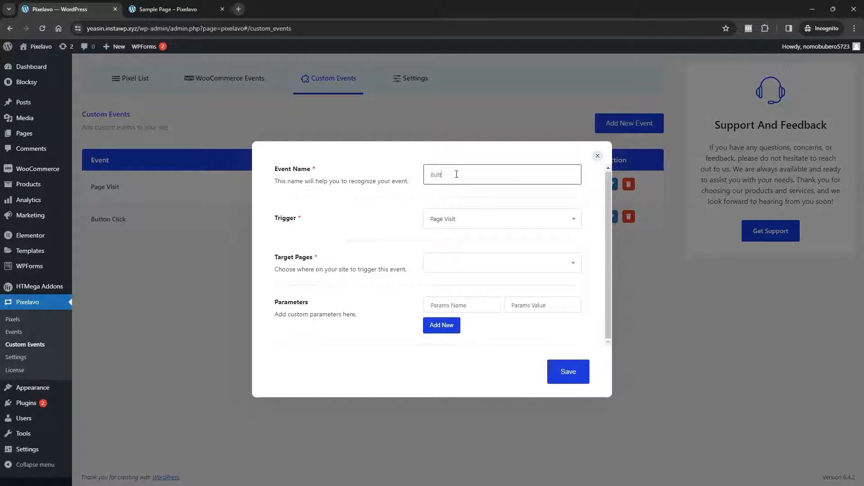
text(on Hover)
click(458, 218)
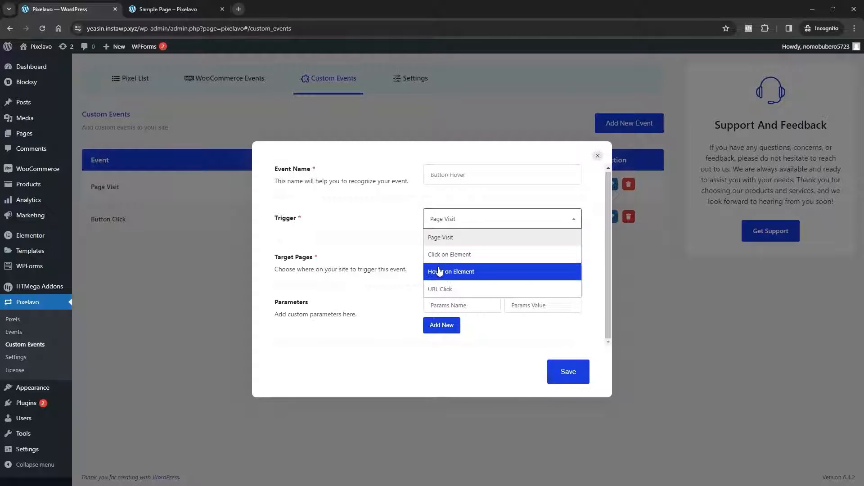
click(483, 275)
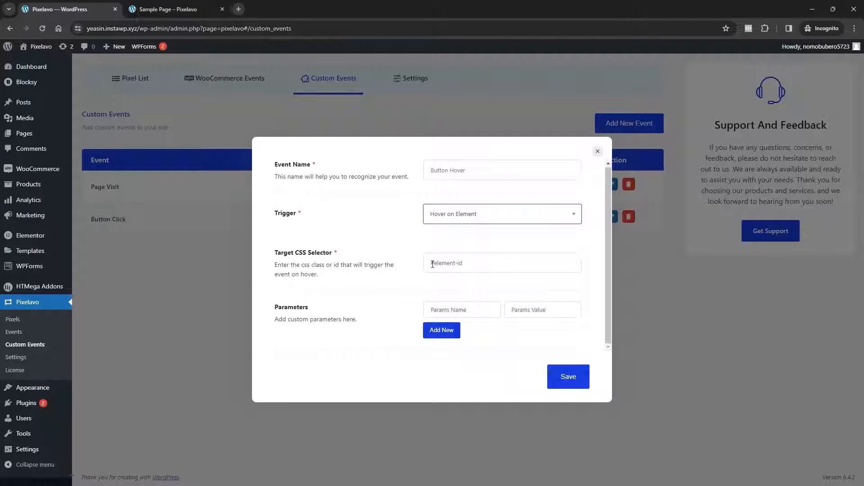
Inspect the HOVER ME button on the Sample Page and use its class as the target CSS selector: .htmega-block-aeda6bee-f29a-466e-b003-1dfbe6e05712.
click(432, 264)
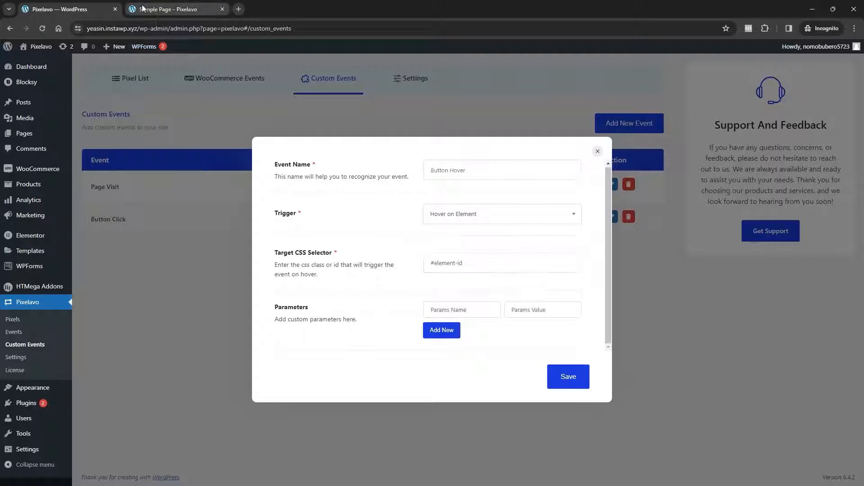
click(168, 9)
right_click(269, 221)
click(296, 421)
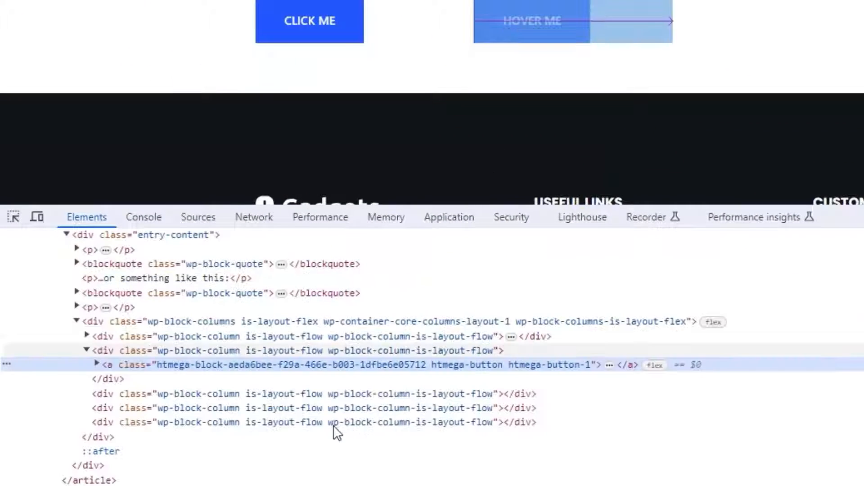
double_click(157, 365)
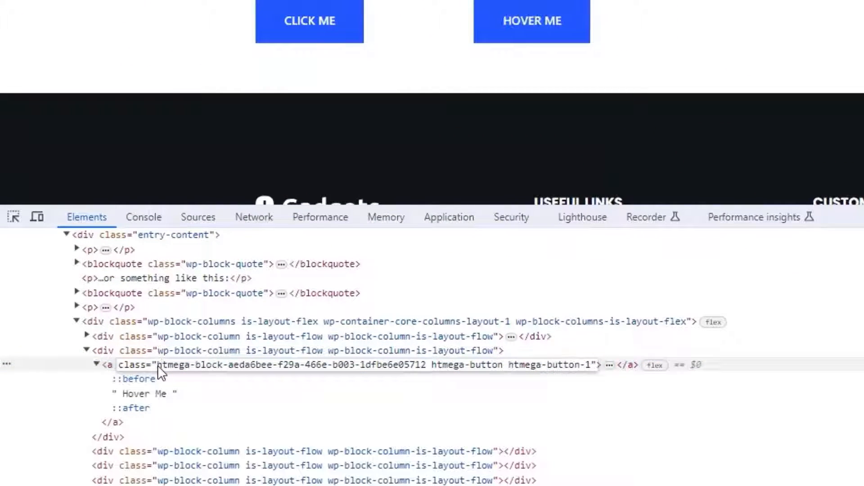
drag(243, 381, 425, 370)
key(ctrl+c)
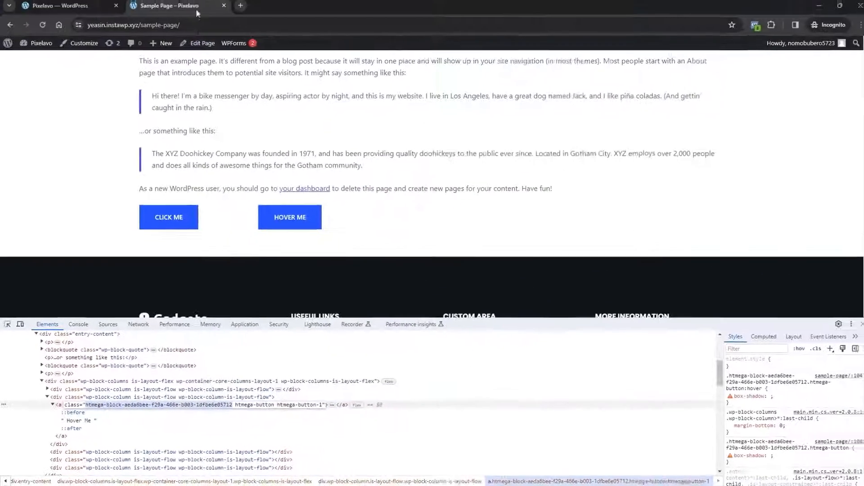
key(F12)
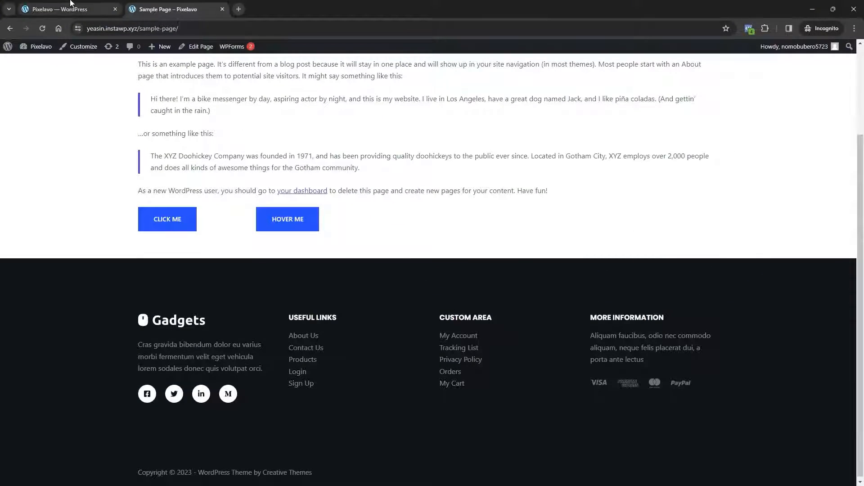
click(59, 9)
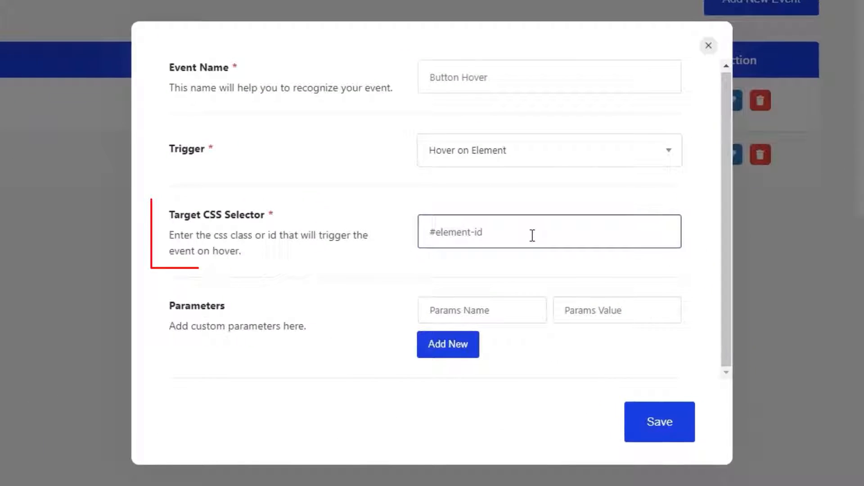
click(532, 235)
key(ctrl+v)
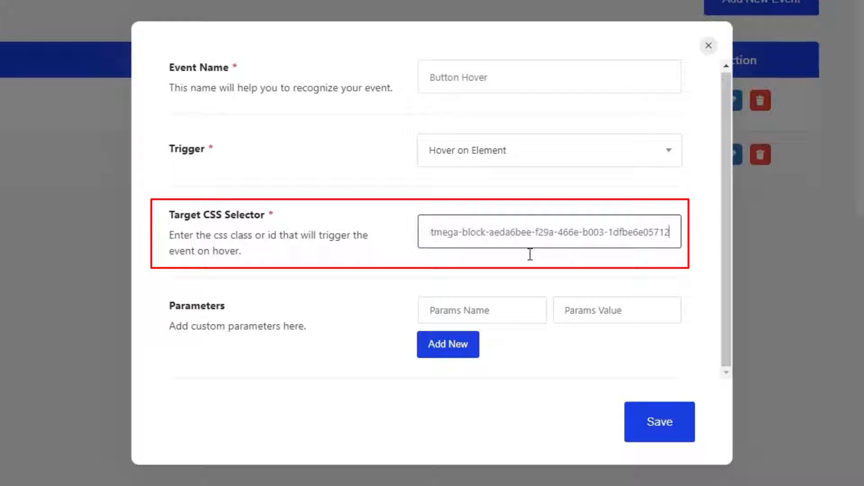
Add the Button Hover event's parameters name with the value "Button Hover" and value with 15.99.
click(488, 314)
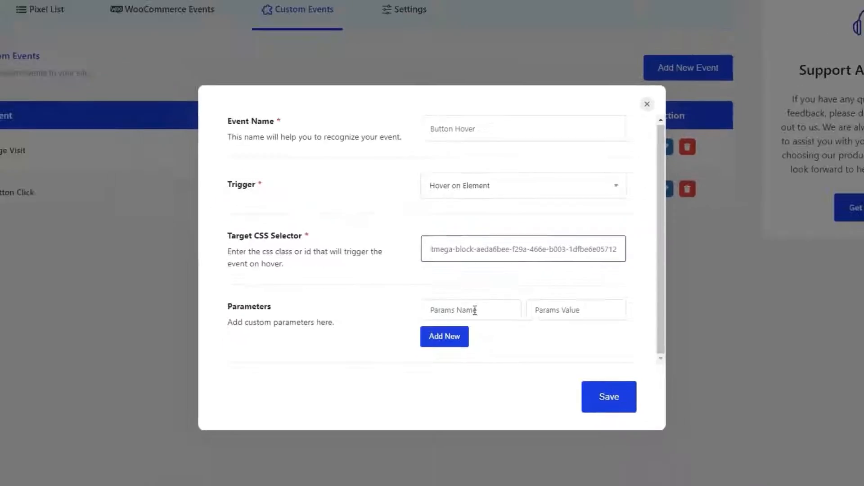
text(name)
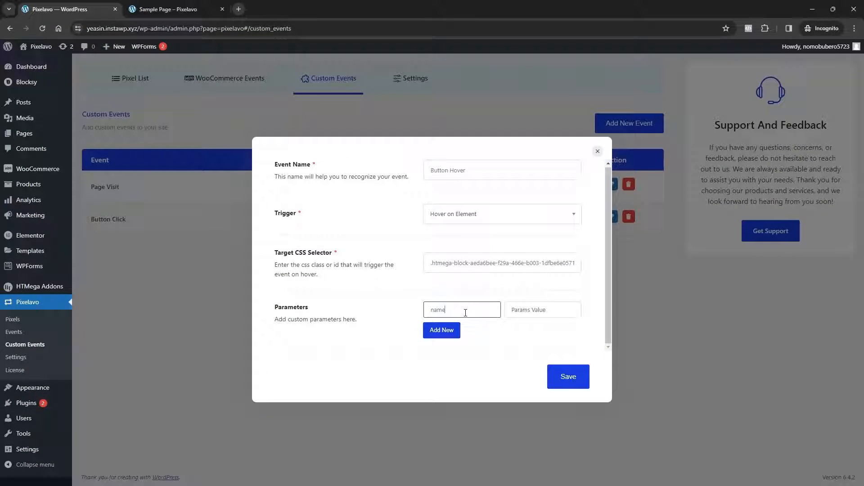
key(Tab)
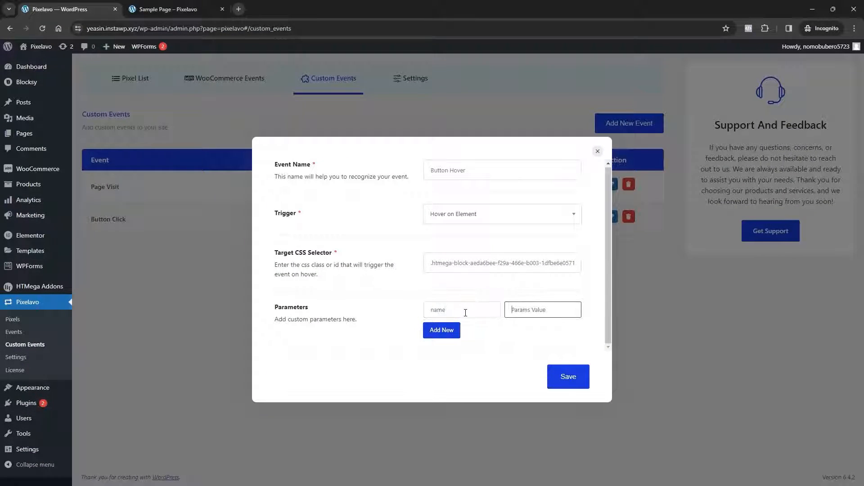
text(Button Hover)
click(452, 333)
click(451, 319)
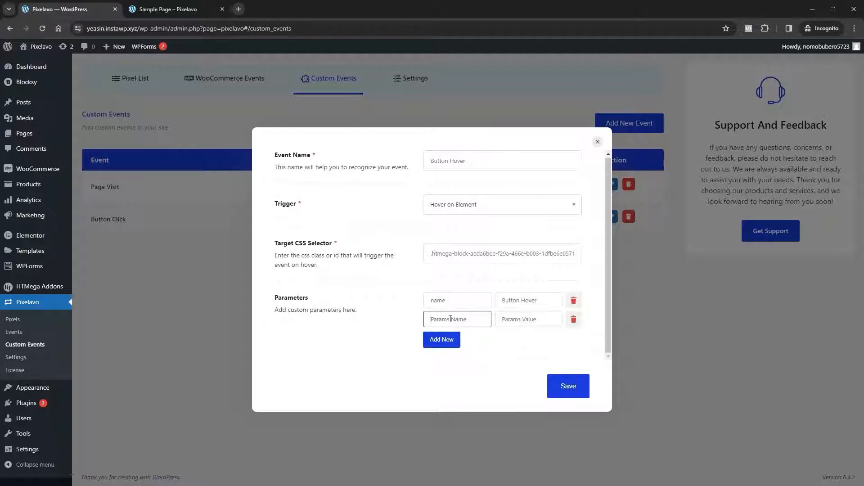
text(value)
key(Tab)
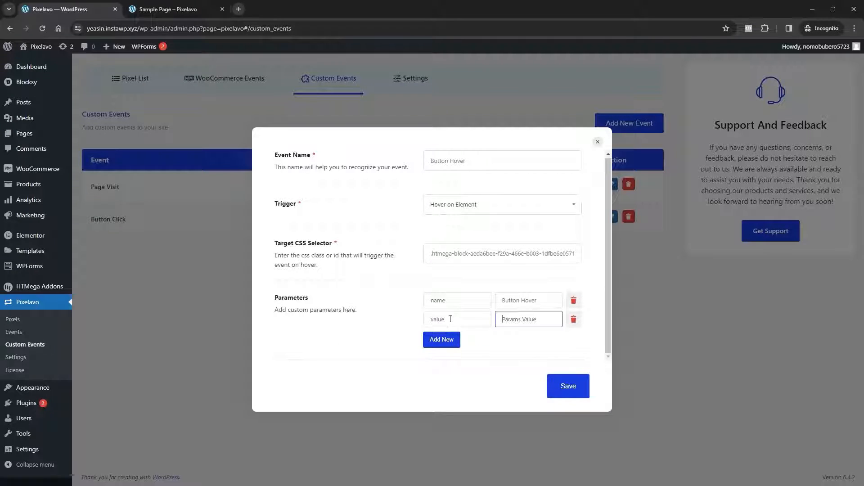
text(15.99)
Add a third parameter, currency, with the value USD and save the Button Hover event.
click(452, 340)
click(460, 334)
text(currency)
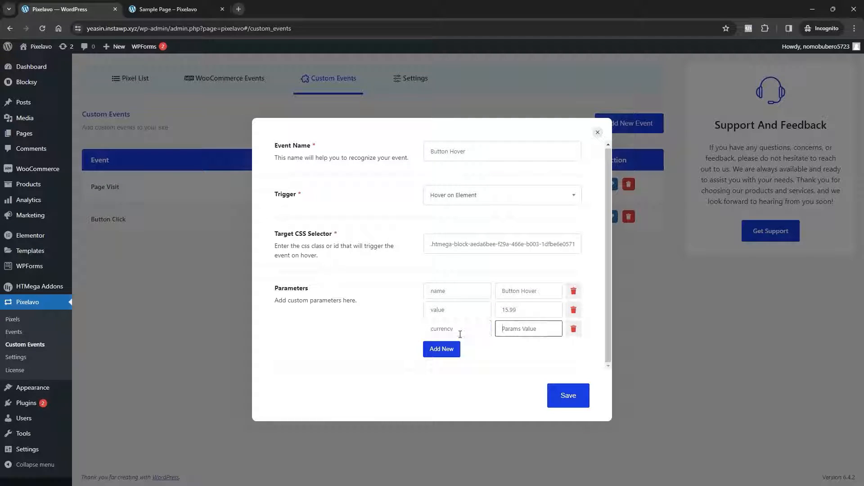
key(Tab)
text(US)
click(579, 406)
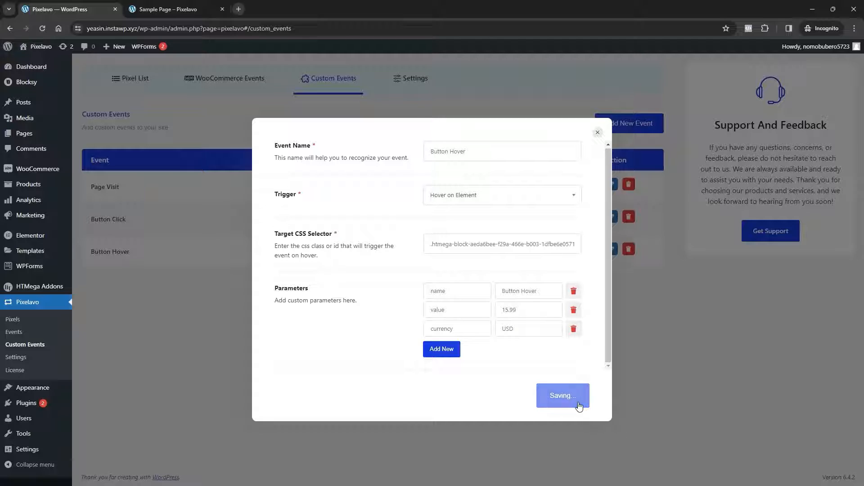
click(598, 133)
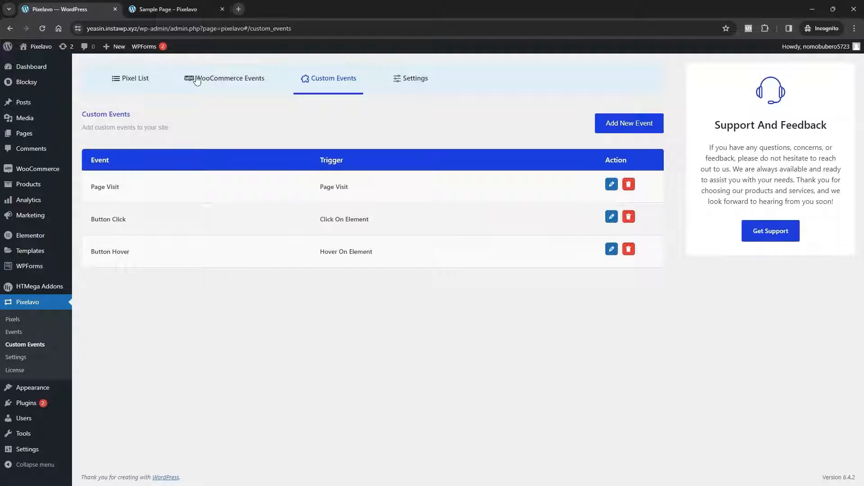
Reload the Sample Page, point at the HOVER ME button and check the Button Hover event's parameters in Meta Pixel Helper.
click(169, 9)
click(48, 31)
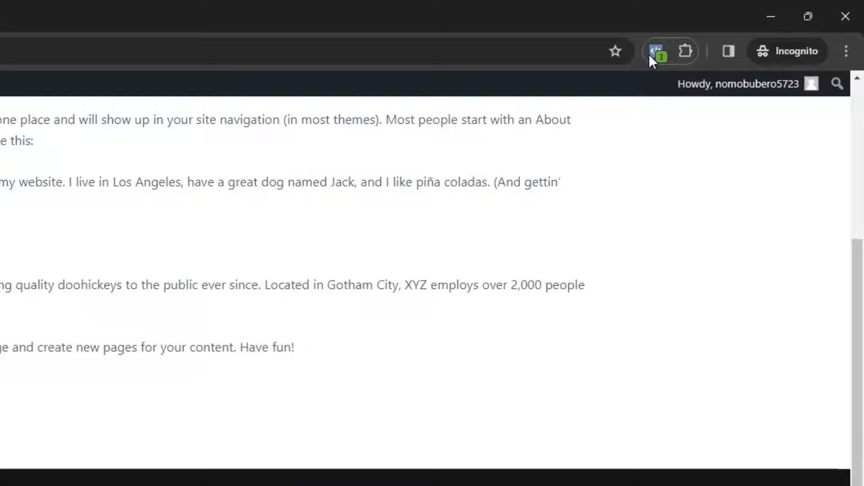
click(749, 28)
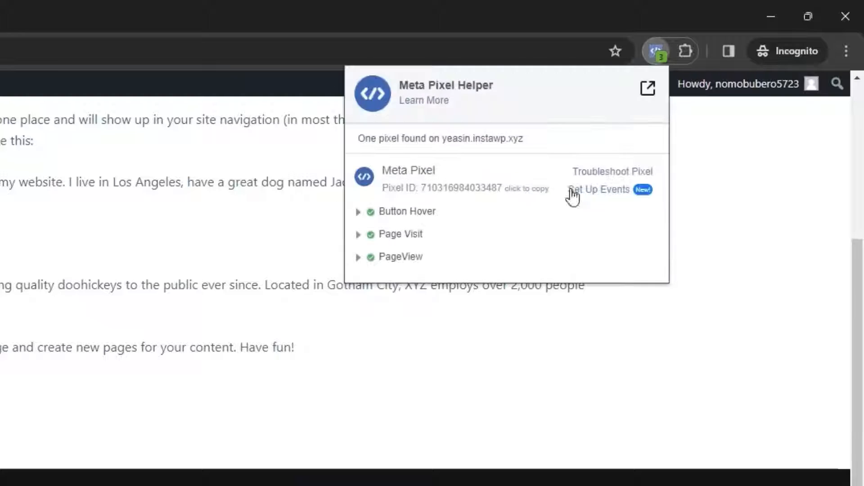
click(359, 213)
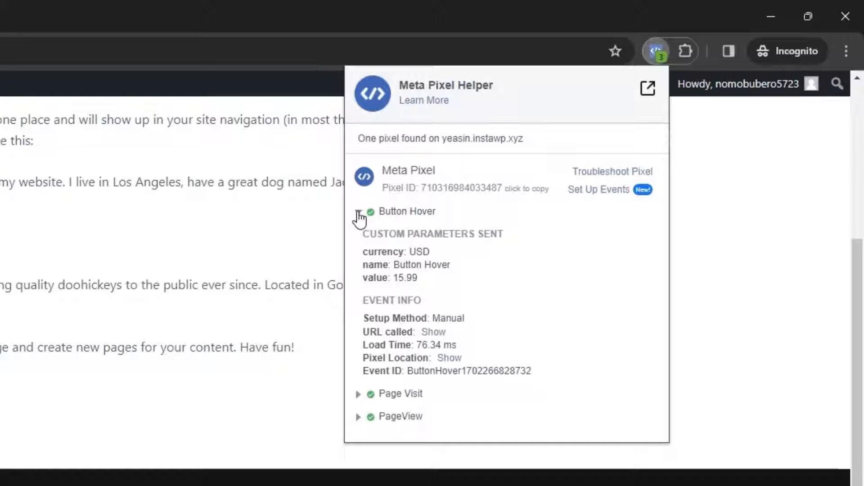
click(358, 213)
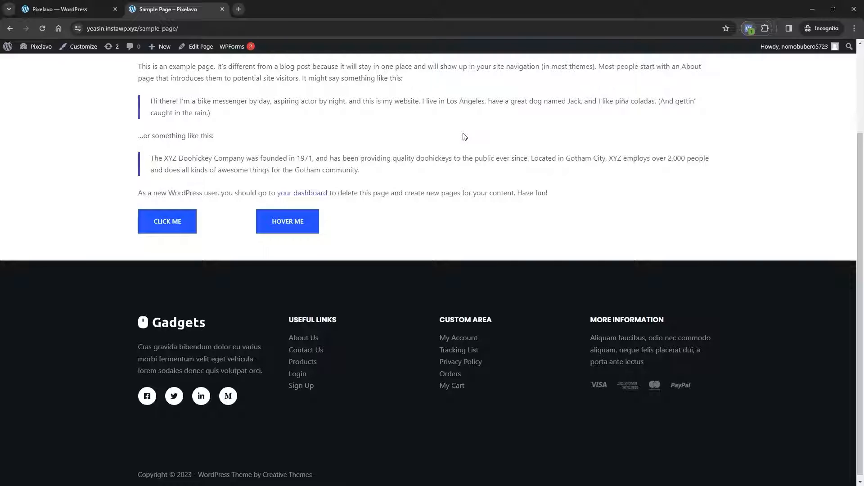
Back in Pixelavo's custom events, start another event named "Link Click" with the trigger URL Click.
key(ctrl+shift+Tab)
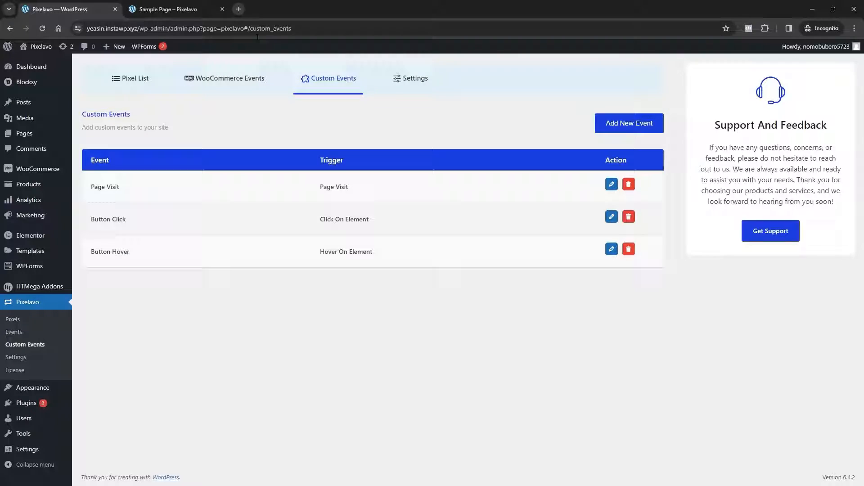
click(638, 123)
click(455, 176)
text(L)
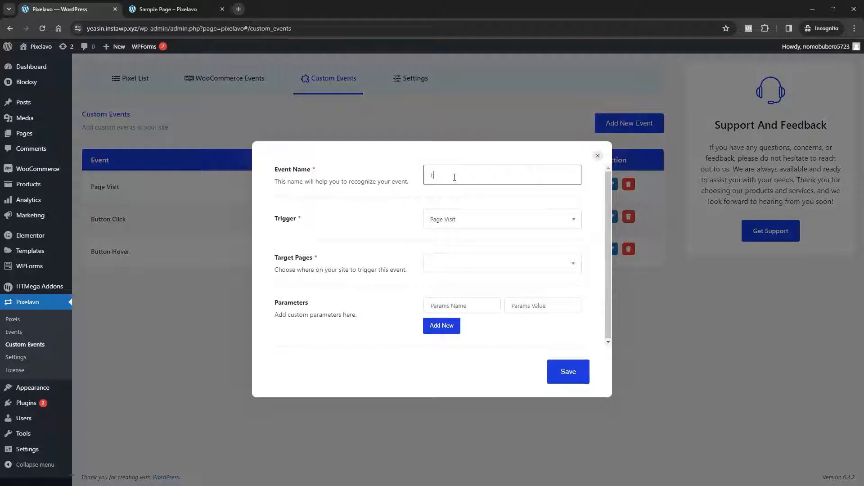
text(ink Click)
click(457, 222)
click(436, 291)
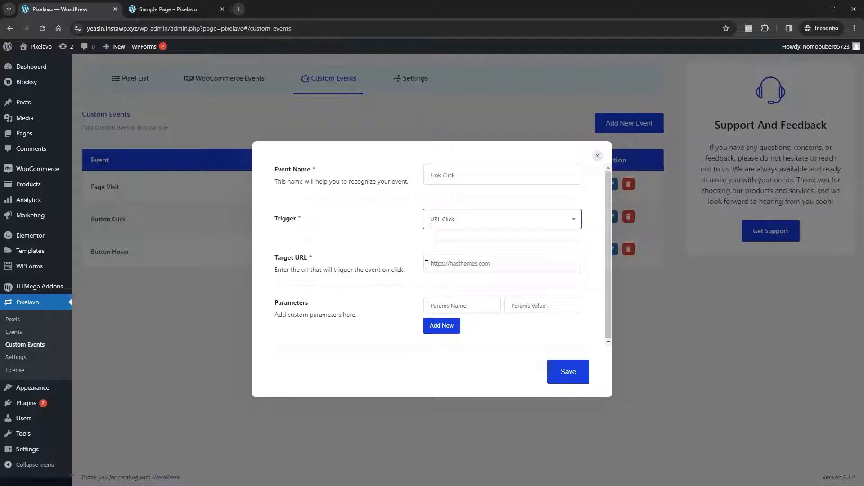
Copy the address of the Sample Page's "your dashboard" link from its inspected code and set it as the Link Click event's target URL.
click(164, 9)
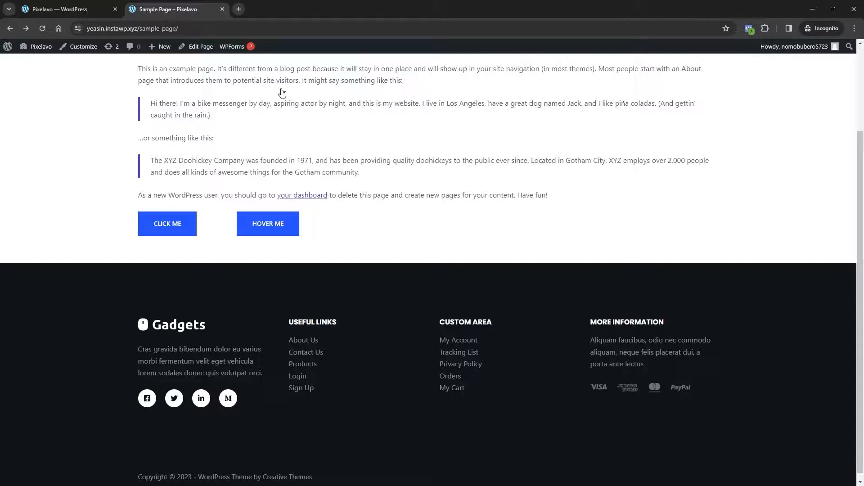
right_click(295, 196)
click(320, 315)
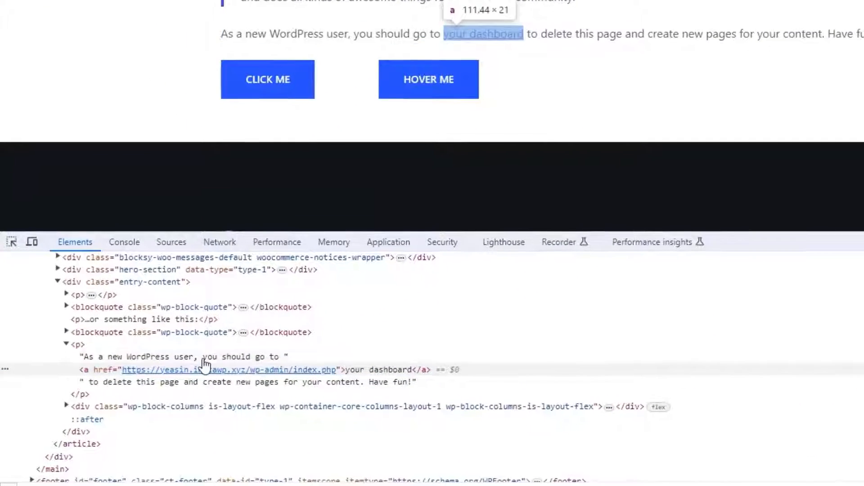
right_click(354, 370)
click(289, 85)
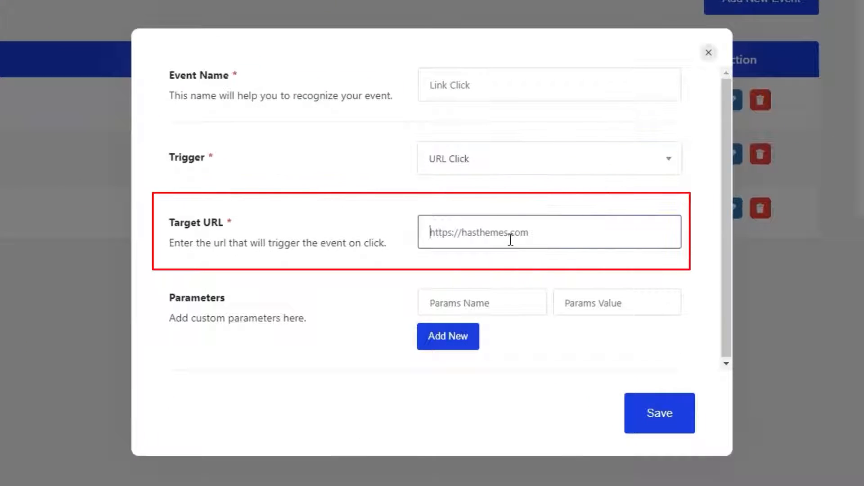
key(ctrl+v)
Add the parameter name with the value "Link Click", save the Link Click event and close its dialog.
click(468, 303)
text(n)
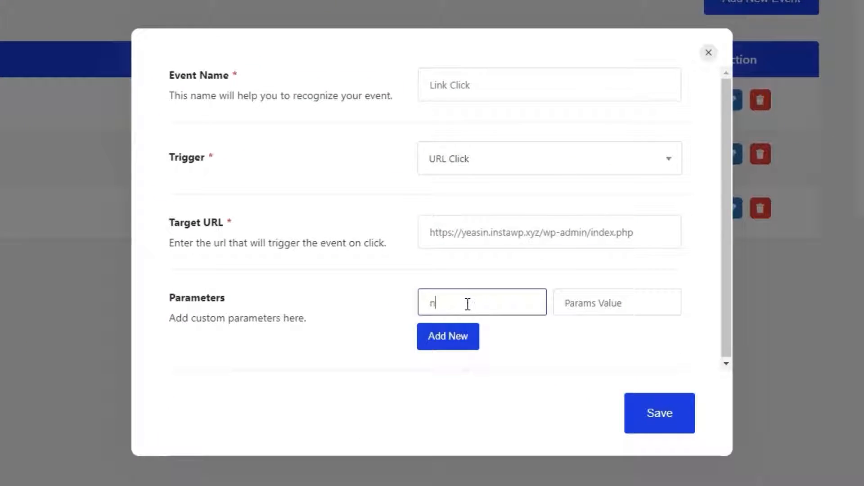
text(ame)
key(Tab)
text(Link Cli)
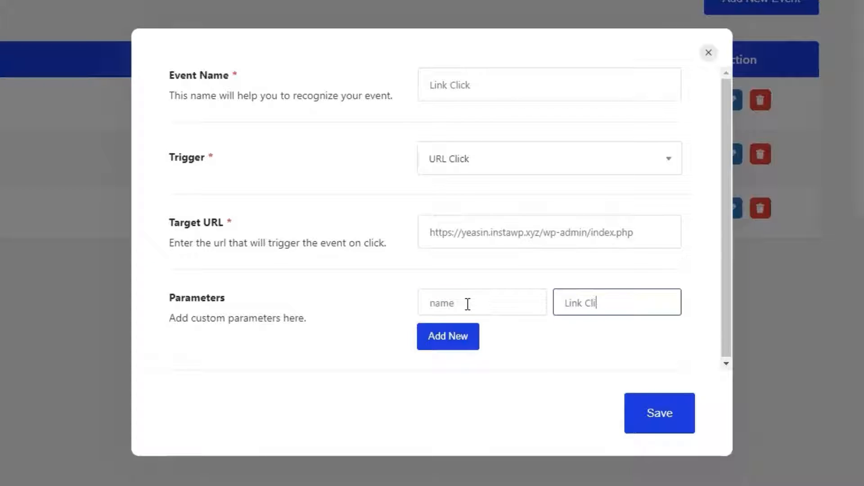
text(ck)
click(659, 414)
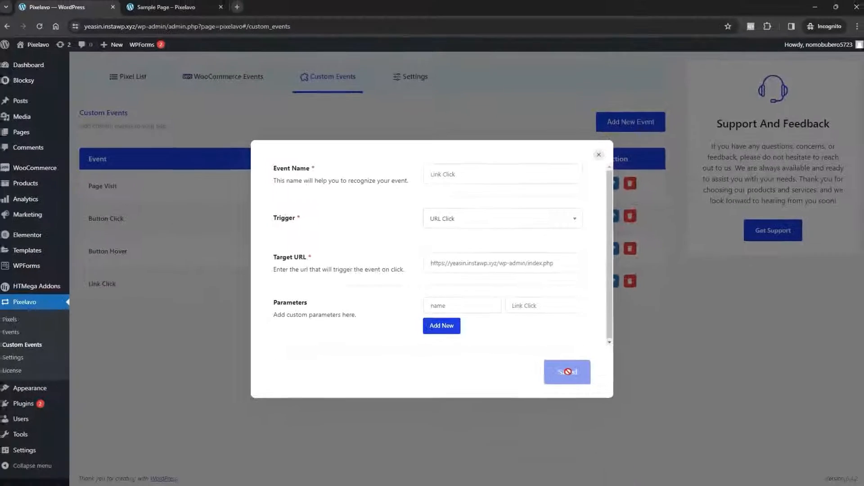
click(599, 154)
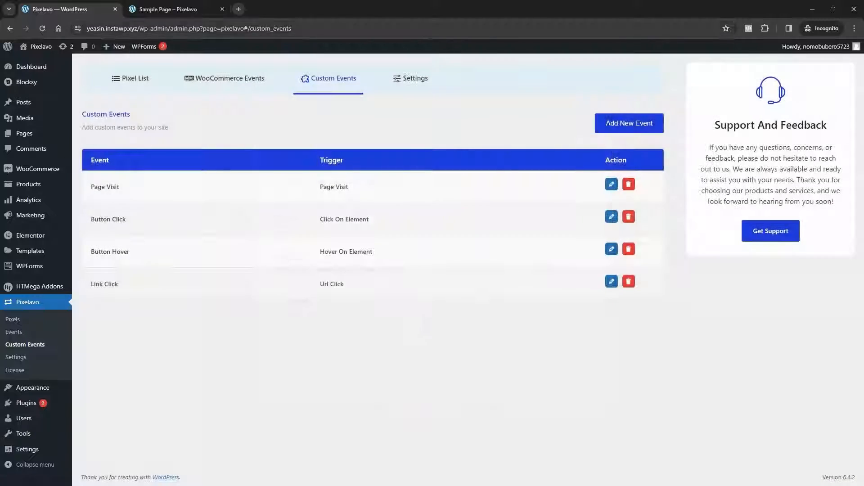
Reload the Sample Page and close the developer tools.
click(168, 9)
click(42, 28)
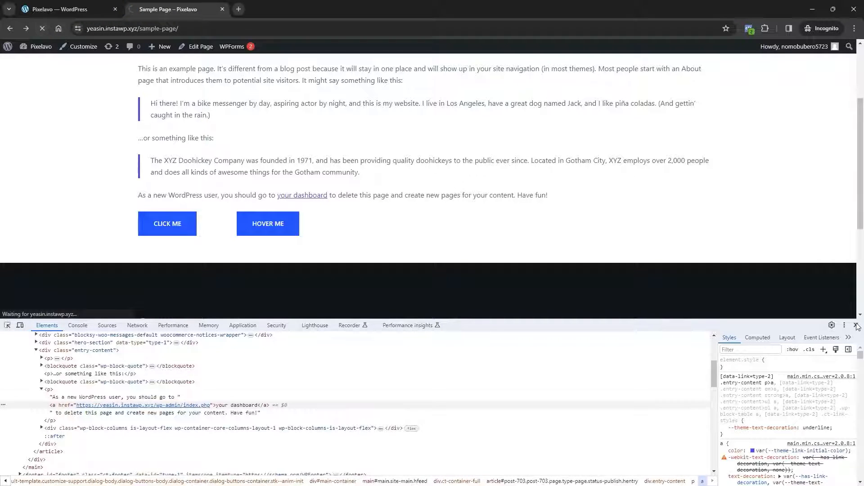
click(857, 326)
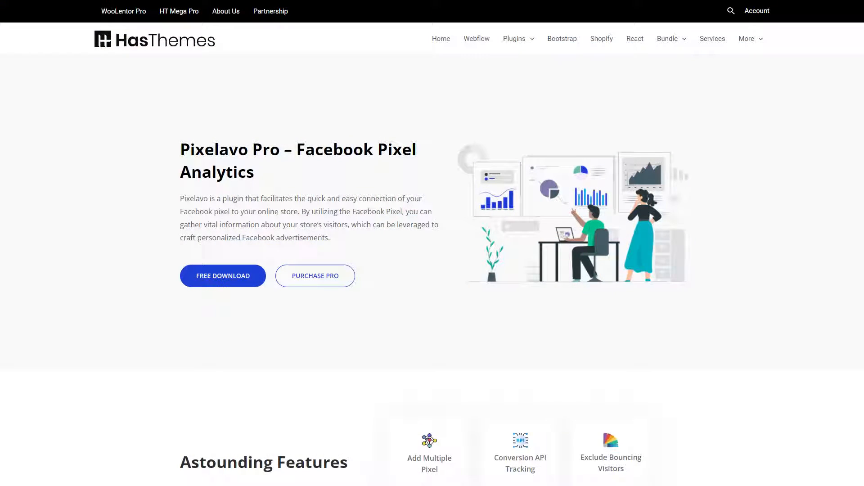
Look through the Pixelavo Pro product page's features, event tracking types and available licenses.
scroll(432, 243, down, 5)
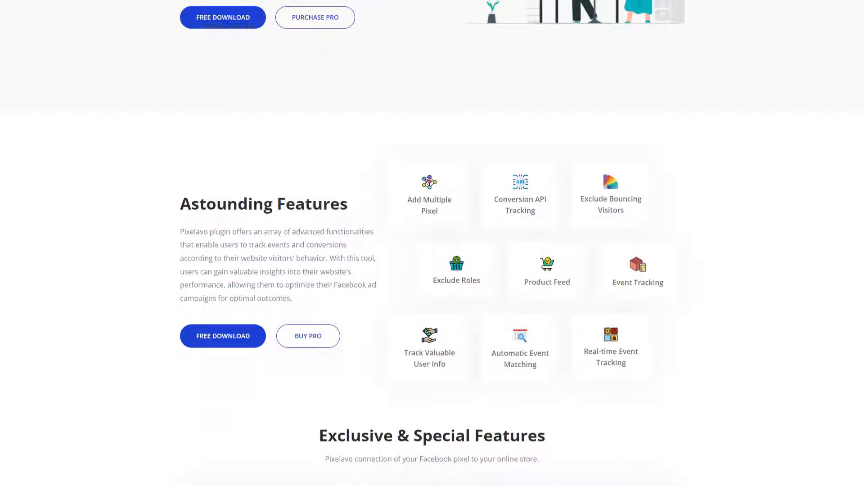
scroll(432, 243, down, 8)
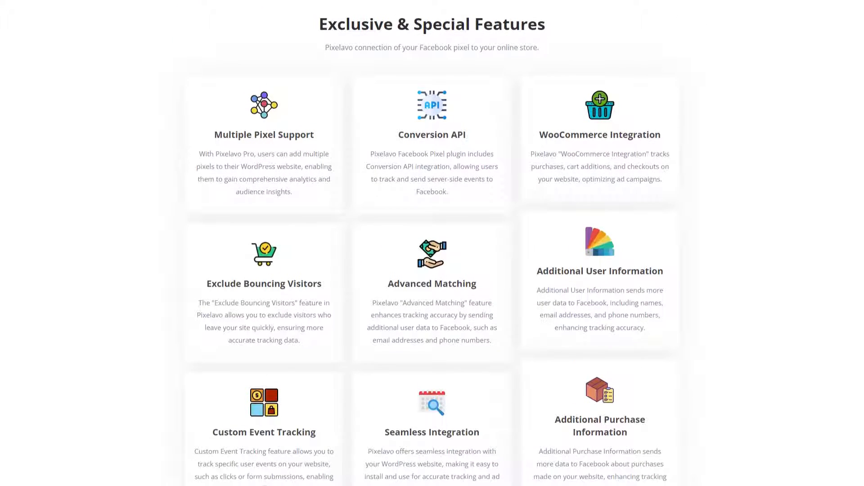
scroll(432, 243, down, 11)
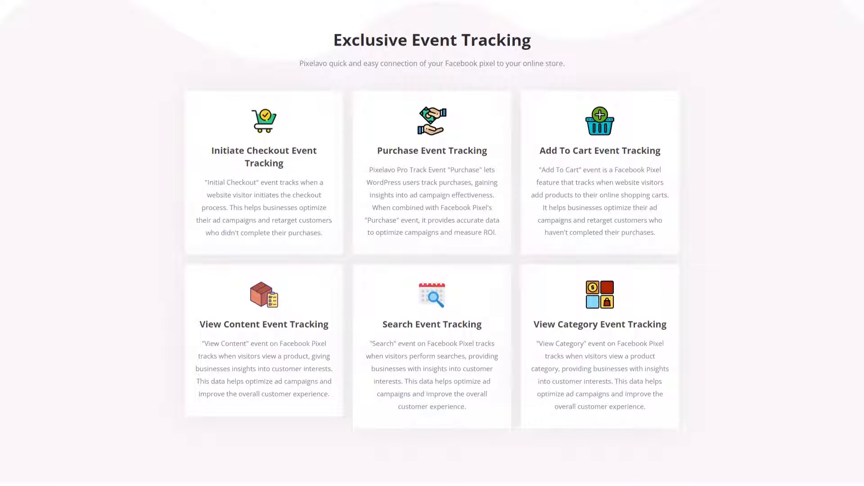
scroll(432, 243, down, 9)
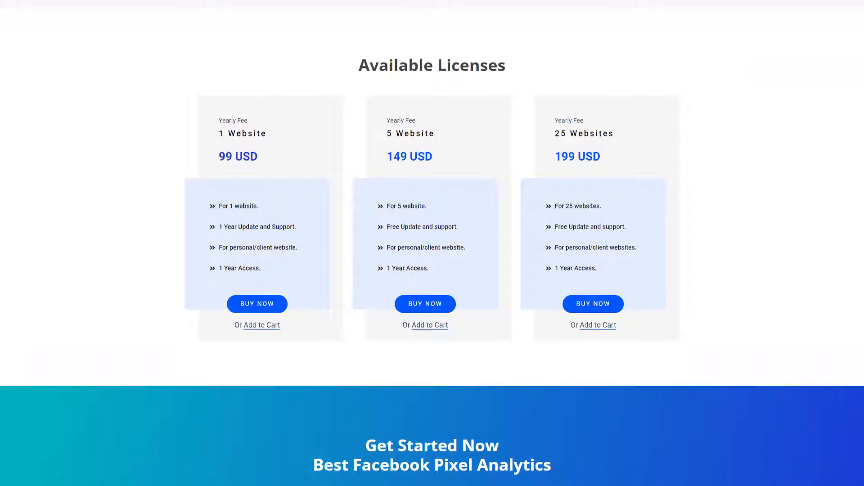